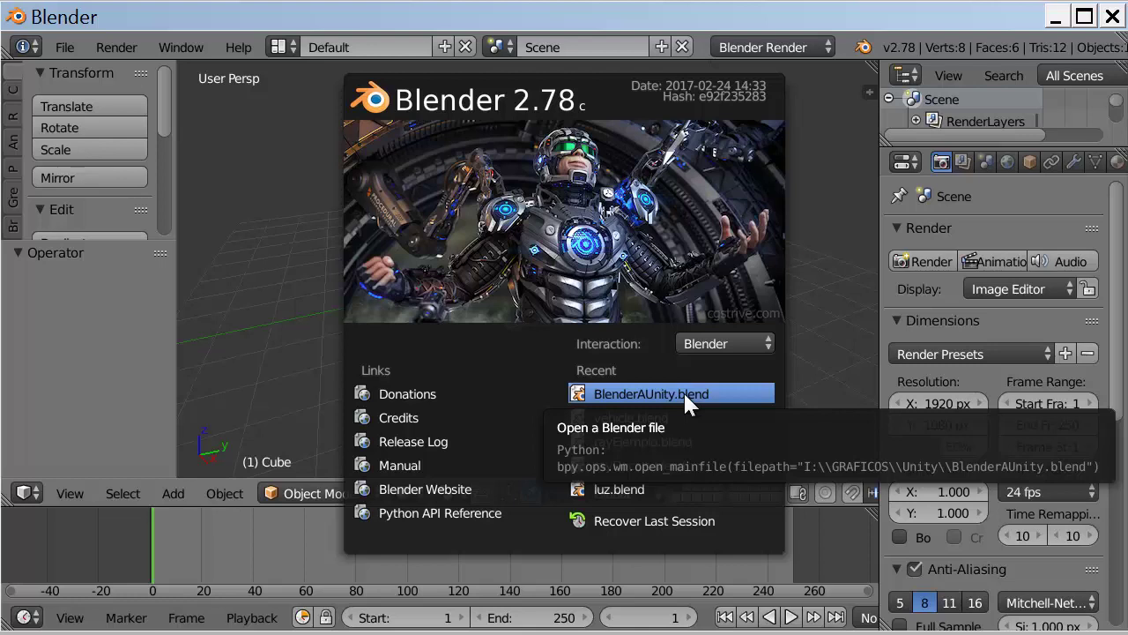
# Step: Open the BlenderAUnity.blend project from the splash screen's Recent list
pyautogui.click(684, 395)
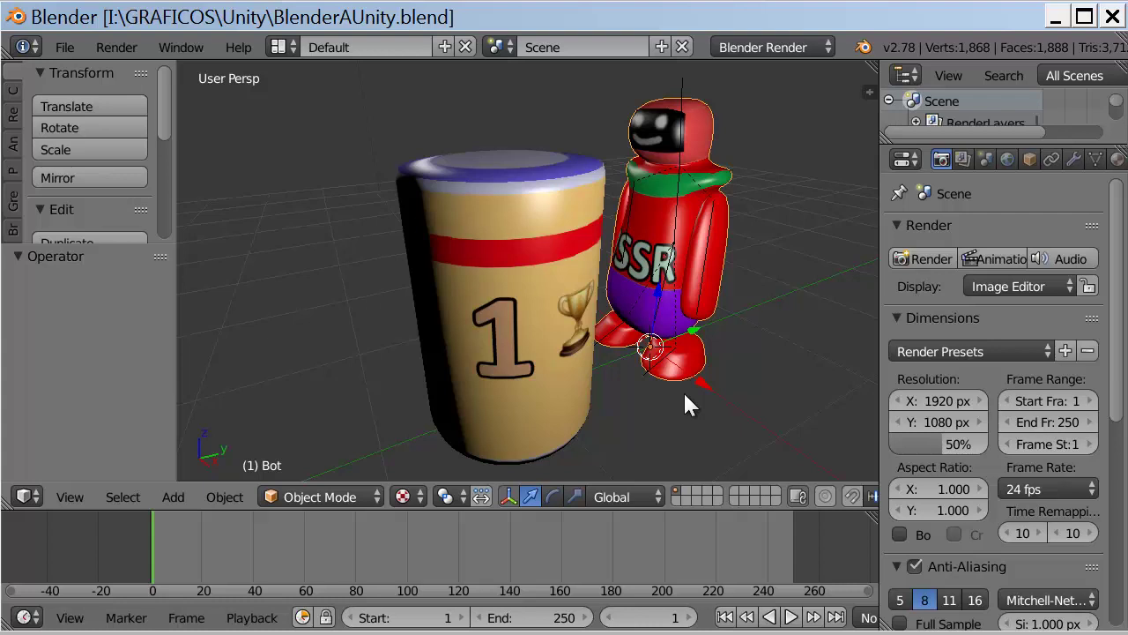
# Step: Select SmallStone, Bot and the BotSkeleton armature in turn, then browse the screen layouts
pyautogui.rightClick(484, 268)
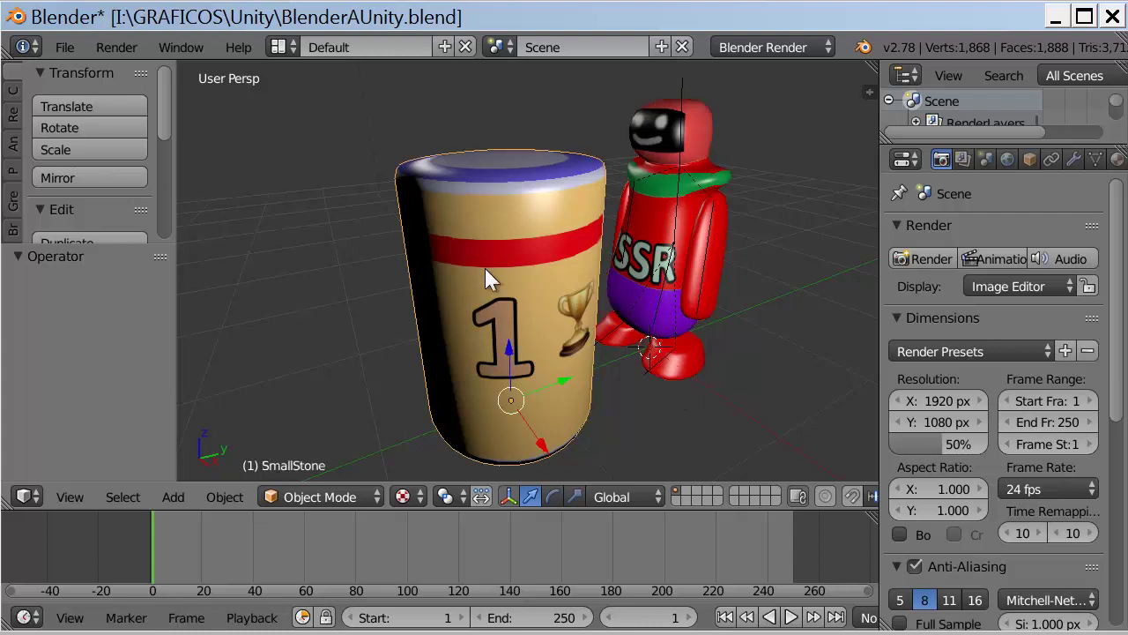
pyautogui.rightClick(658, 184)
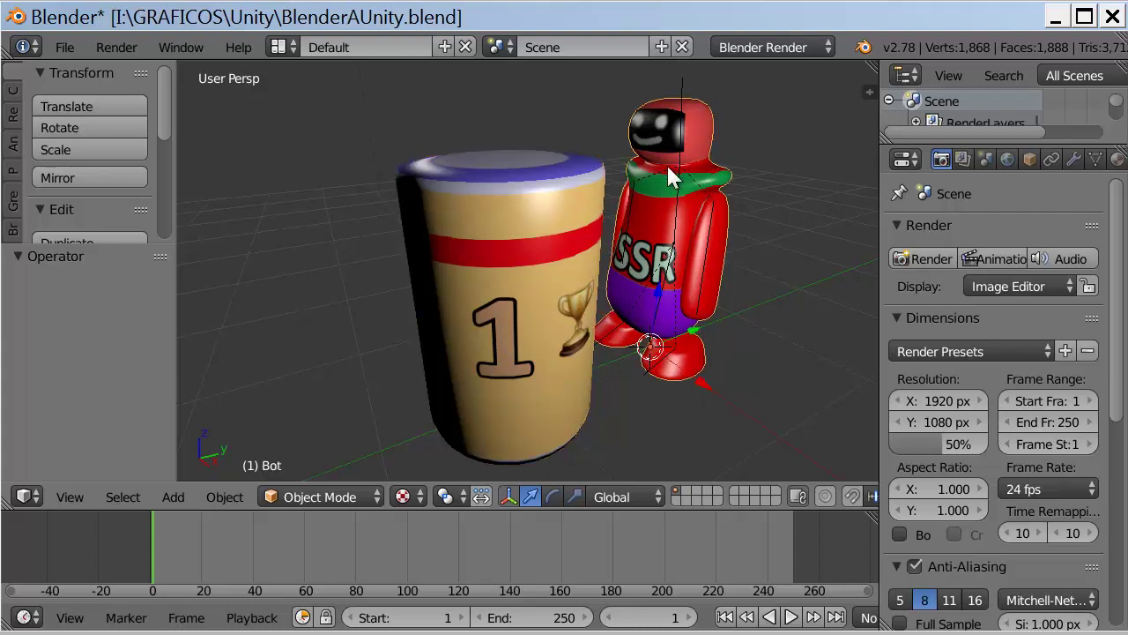
pyautogui.rightClick(674, 172)
pyautogui.rightClick(663, 196)
pyautogui.click(284, 47)
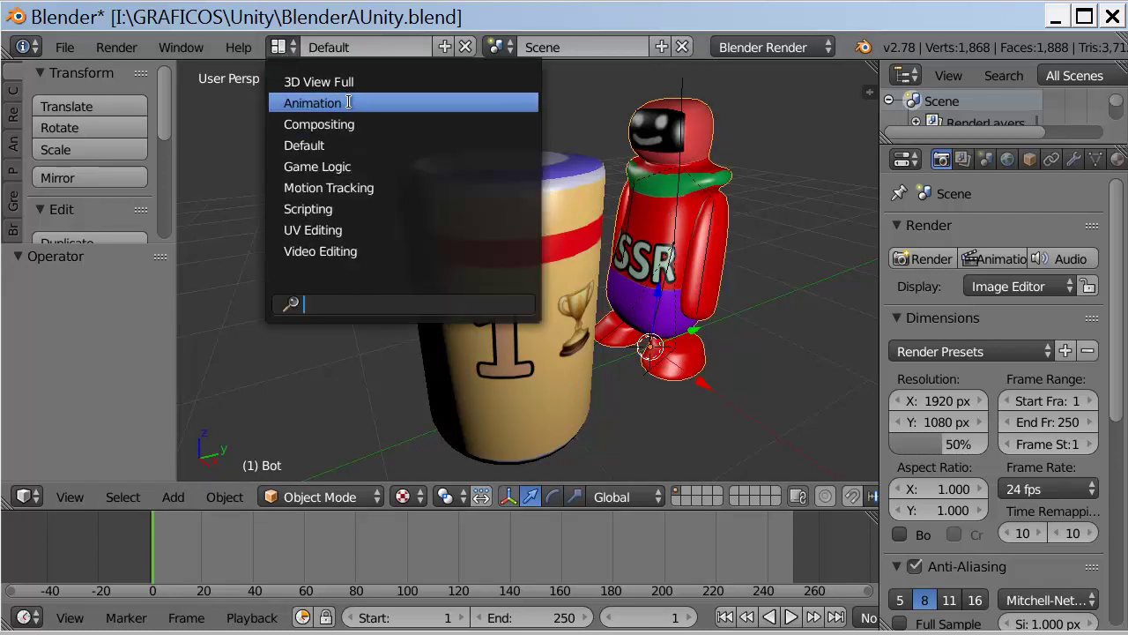
pyautogui.click(378, 103)
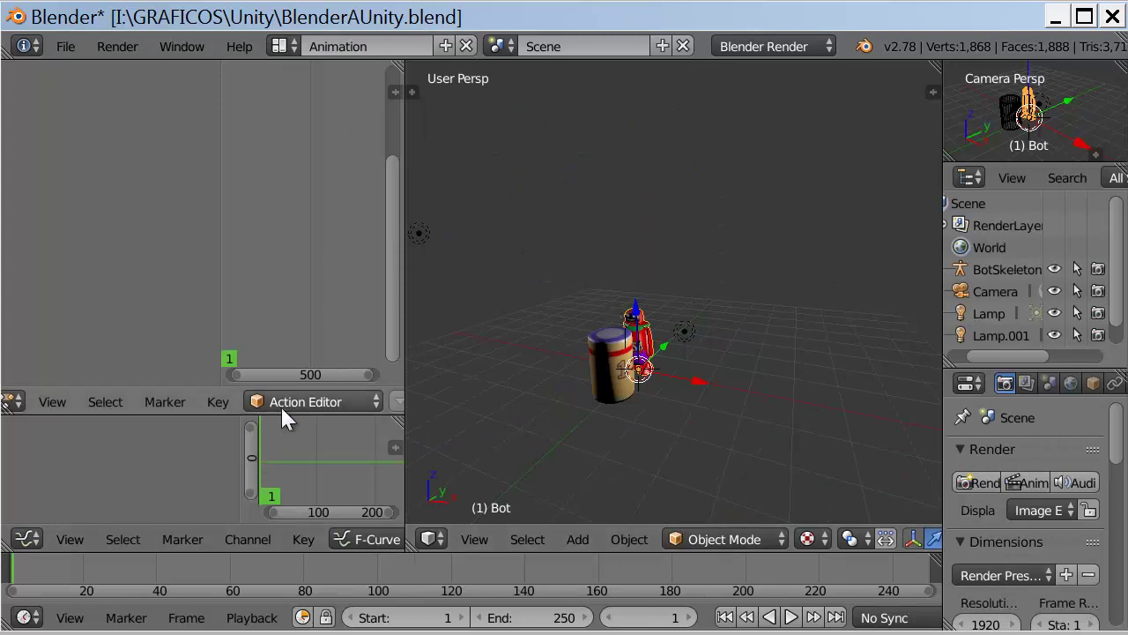
pyautogui.scroll(-3, 339, 396)
pyautogui.scroll(-3, 339, 397)
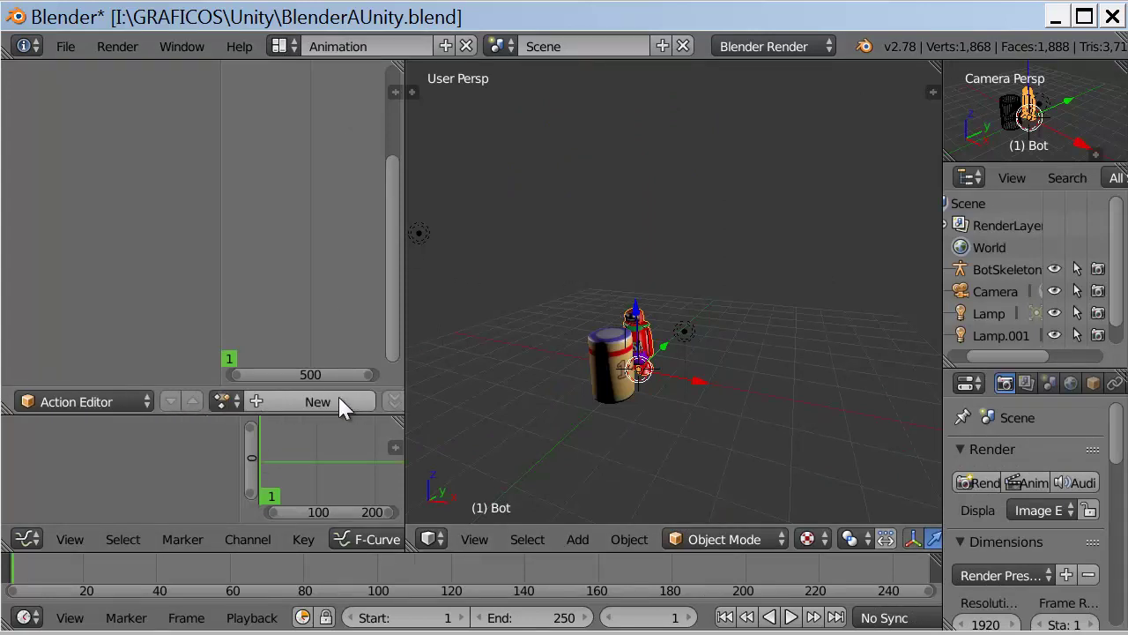
pyautogui.click(219, 401)
pyautogui.press('Escape')
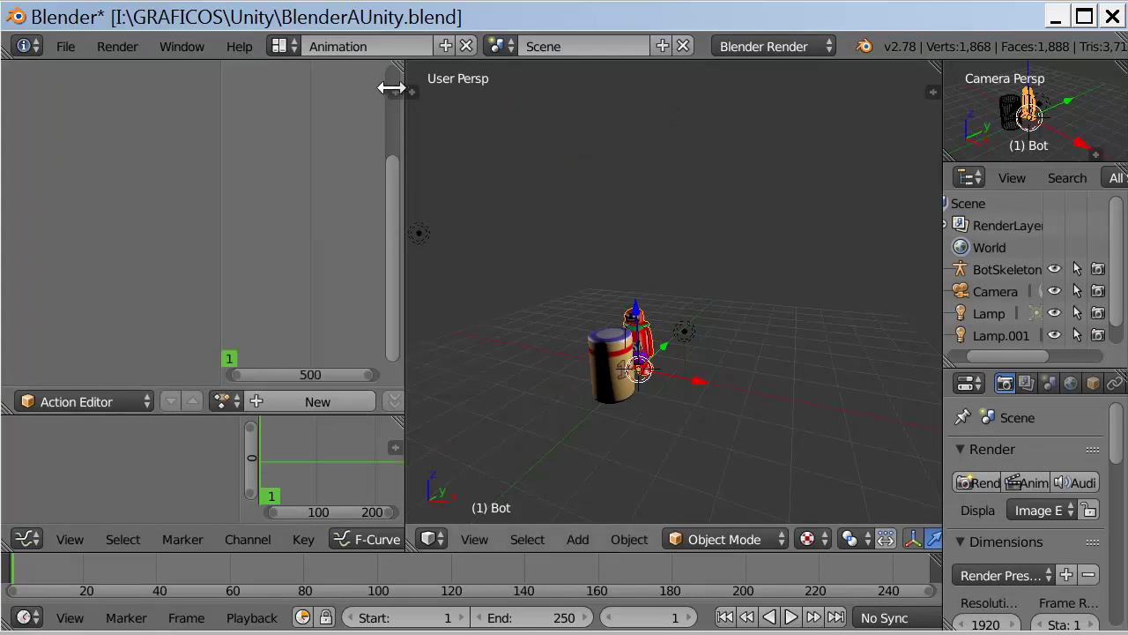
pyautogui.click(278, 46)
pyautogui.click(303, 145)
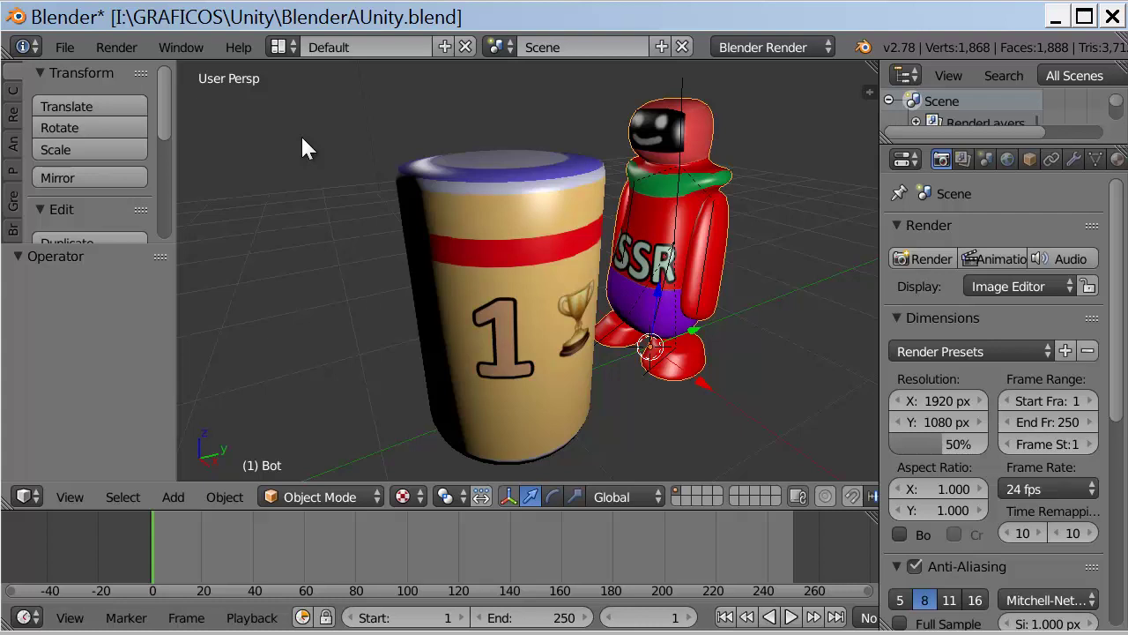
# Step: With the SmallStone can selected, start an FBX (.fbx) export from the File menu
pyautogui.rightClick(469, 201)
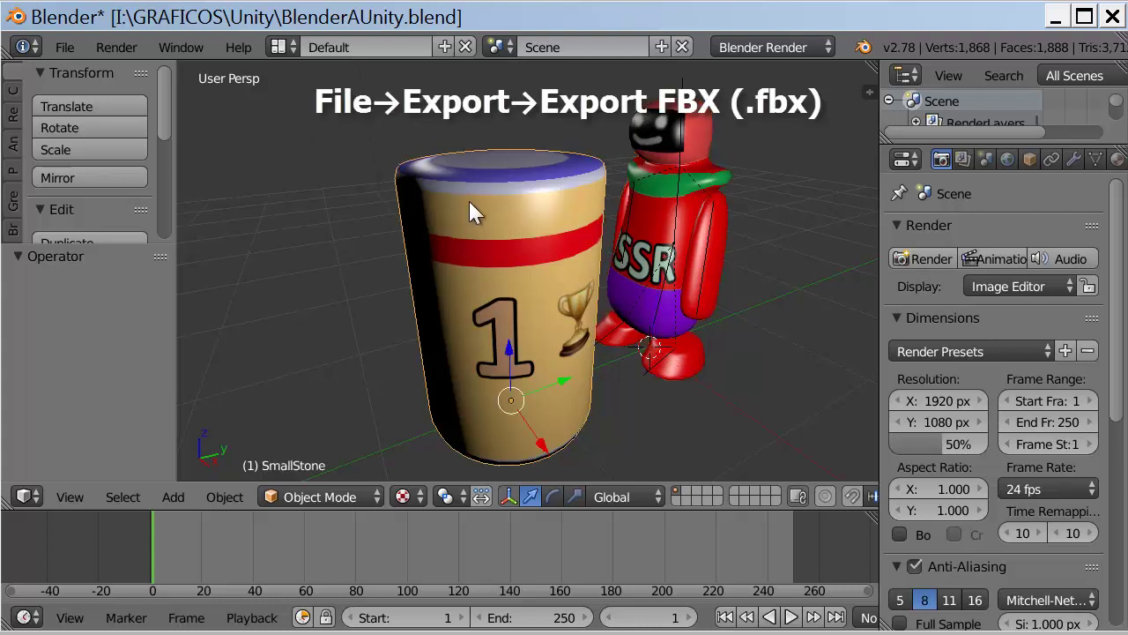
pyautogui.click(77, 49)
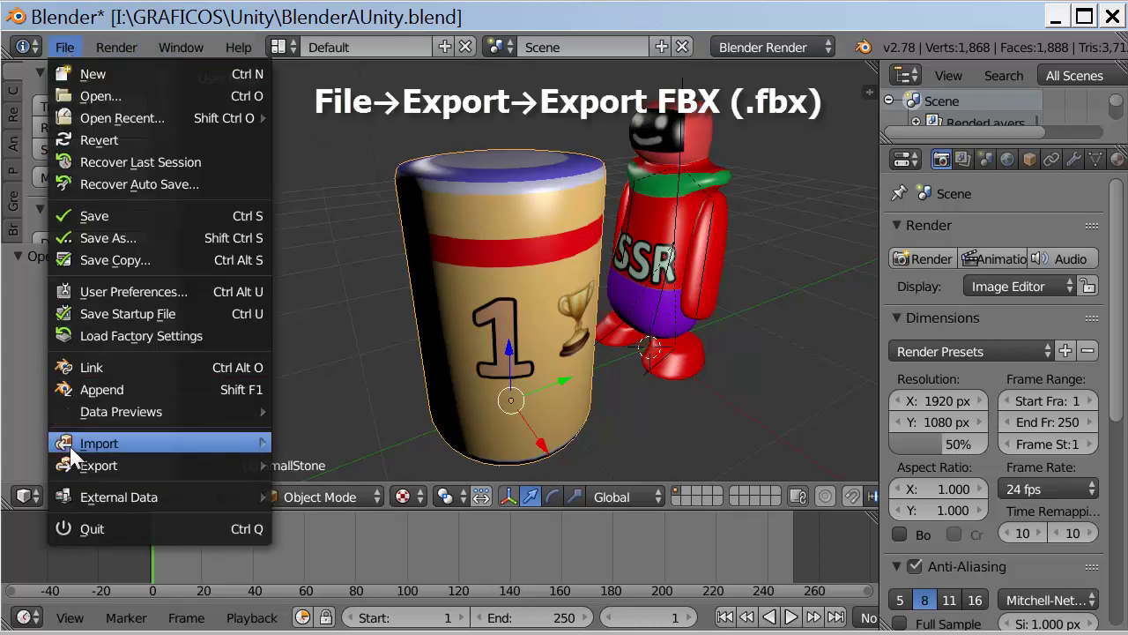
pyautogui.moveTo(78, 471)
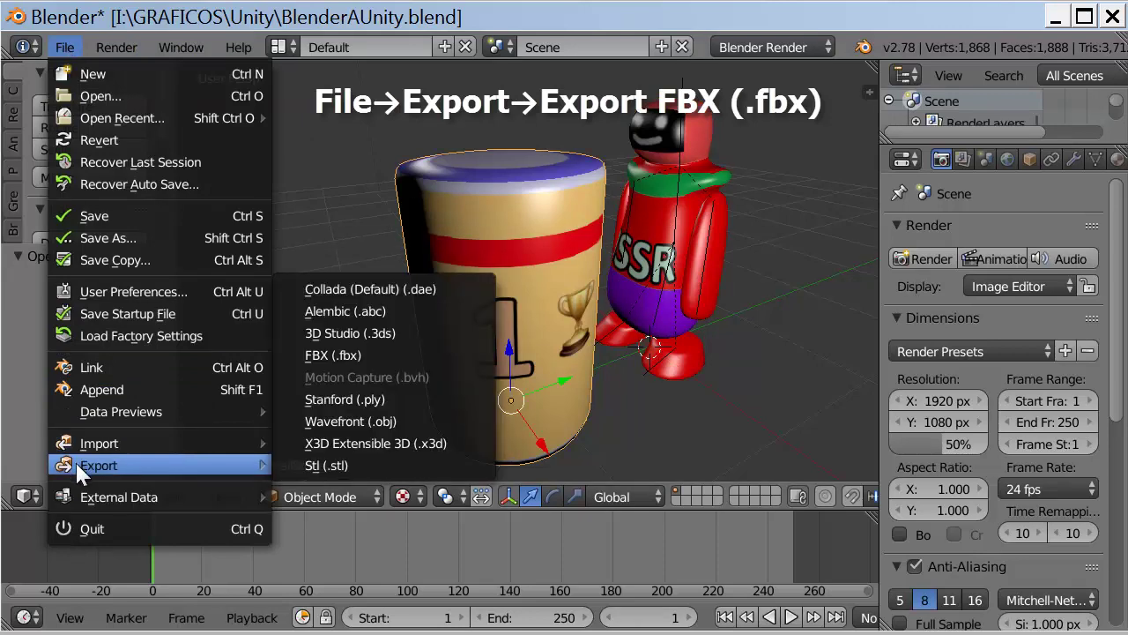
pyautogui.click(401, 354)
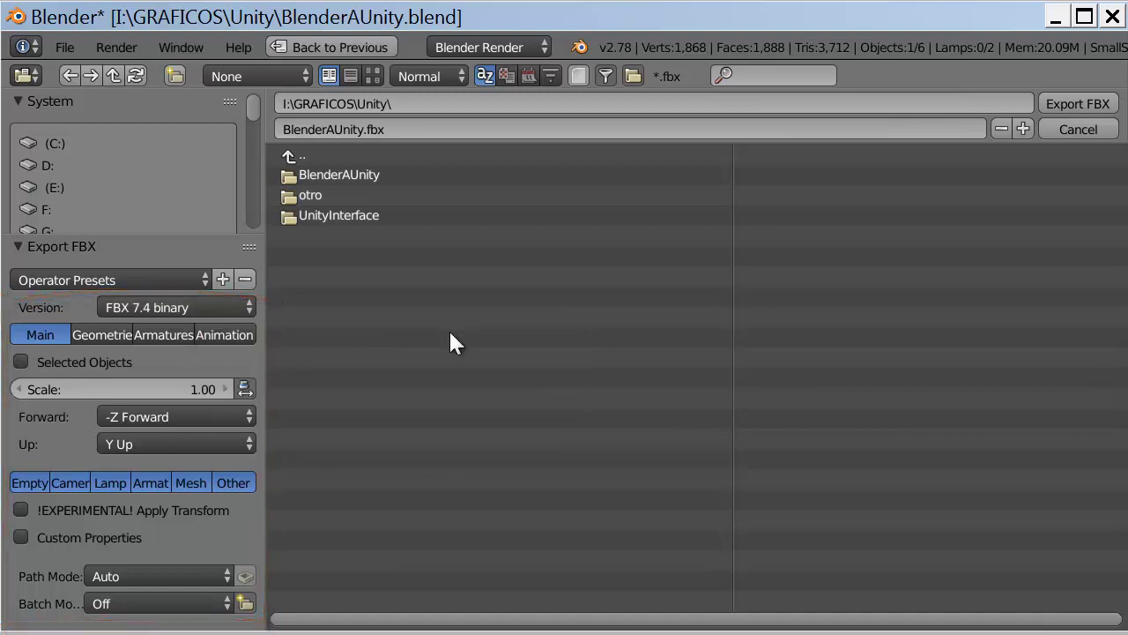
# Step: Limit the FBX export to Selected Objects with !EXPERIMENTAL! Apply Transform, then view Geometries options
pyautogui.click(19, 360)
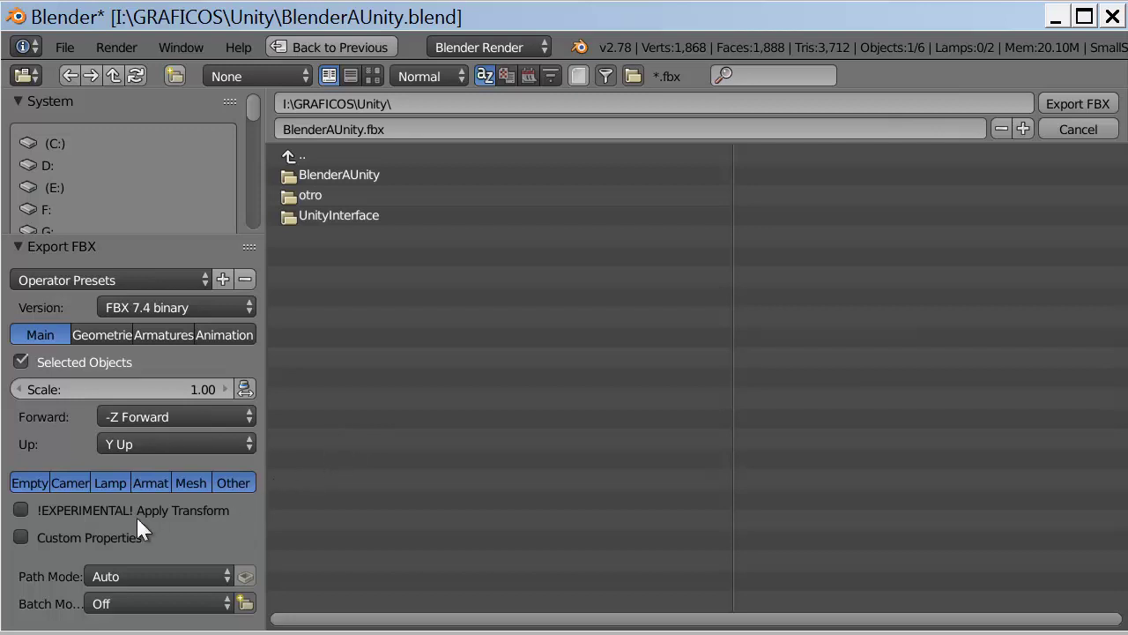
pyautogui.click(21, 509)
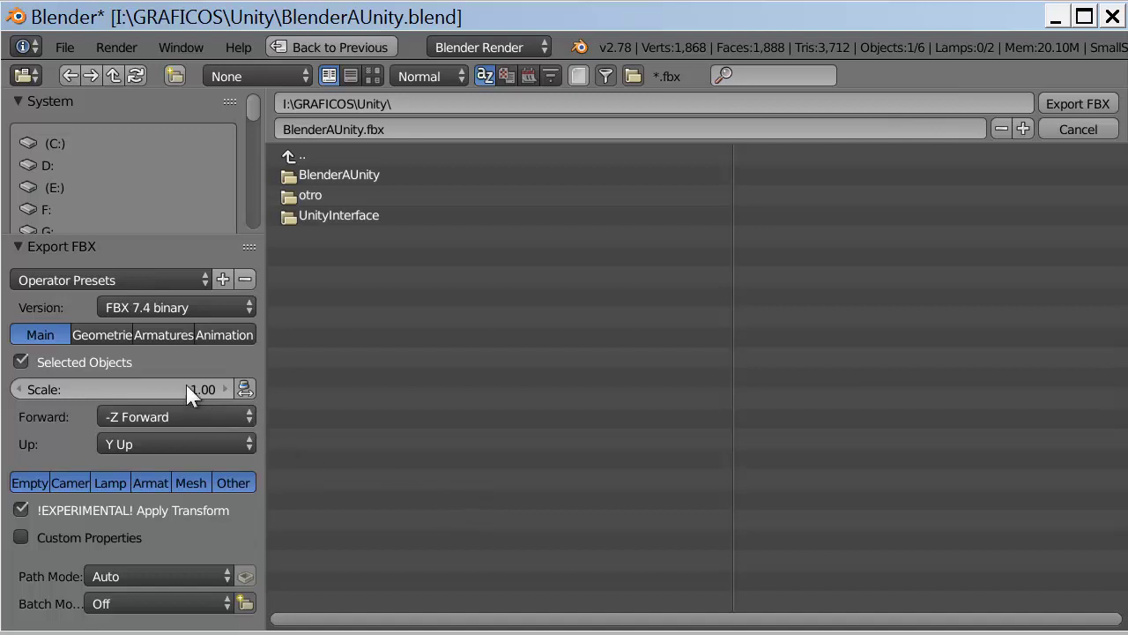
pyautogui.click(102, 334)
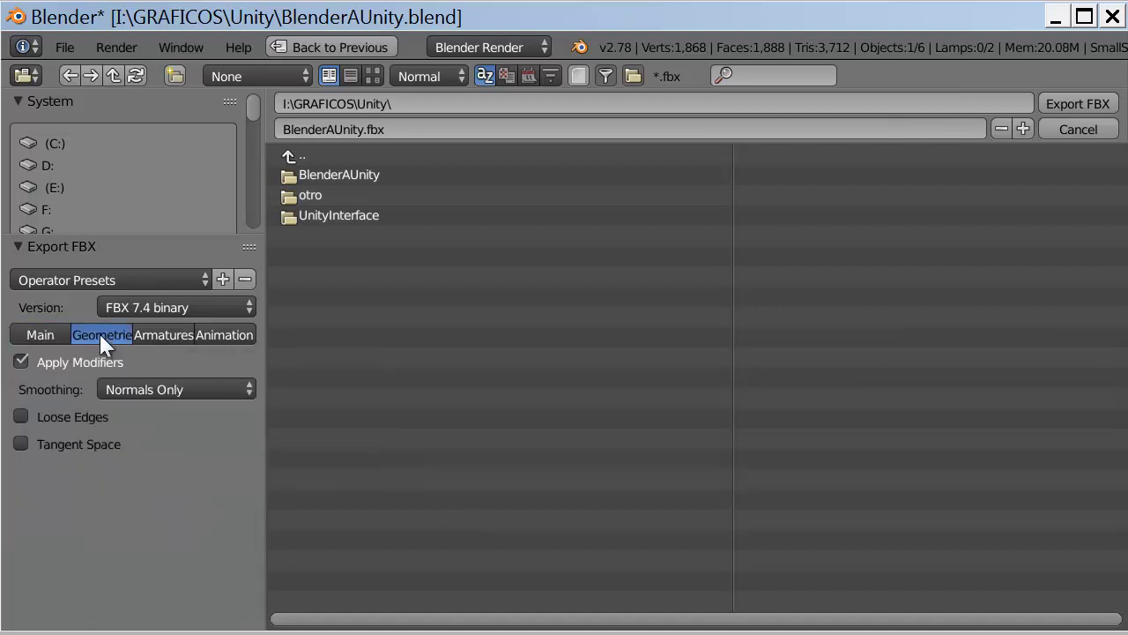
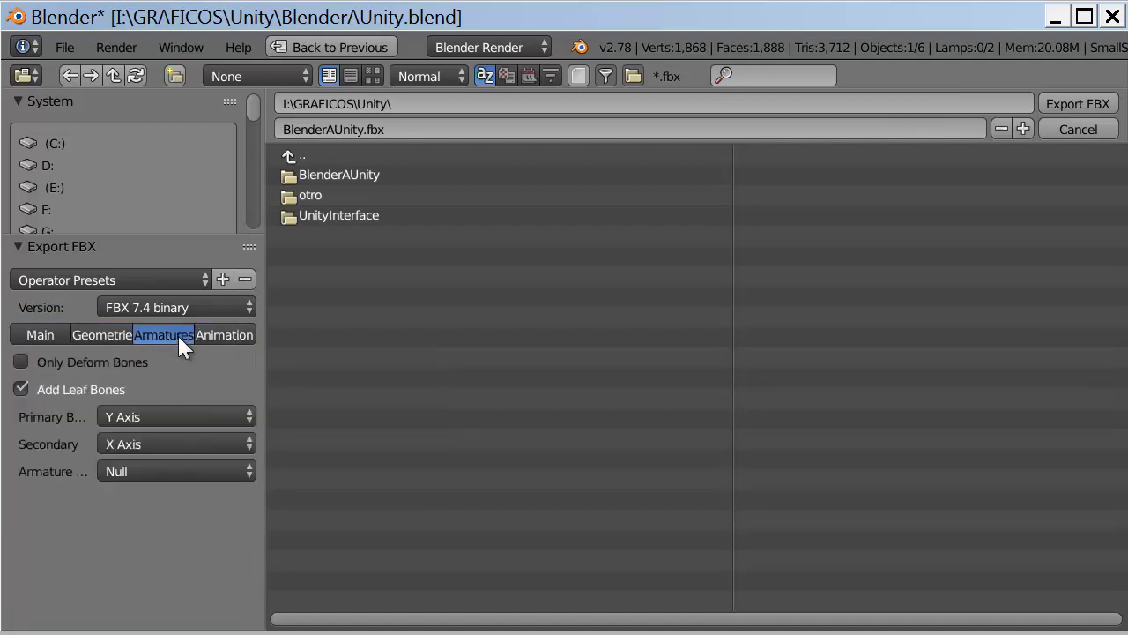
# Step: Export the selected objects as SmallStone.fbx into I:\GRAFICOS\Unity from the Main tab
pyautogui.click(52, 335)
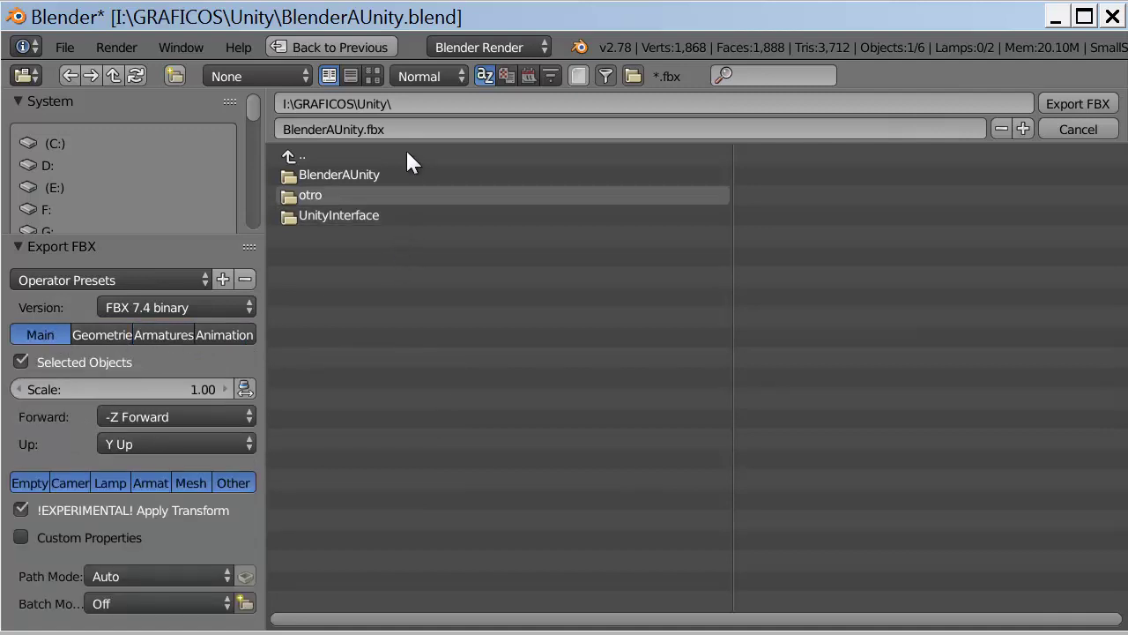
pyautogui.click(374, 129)
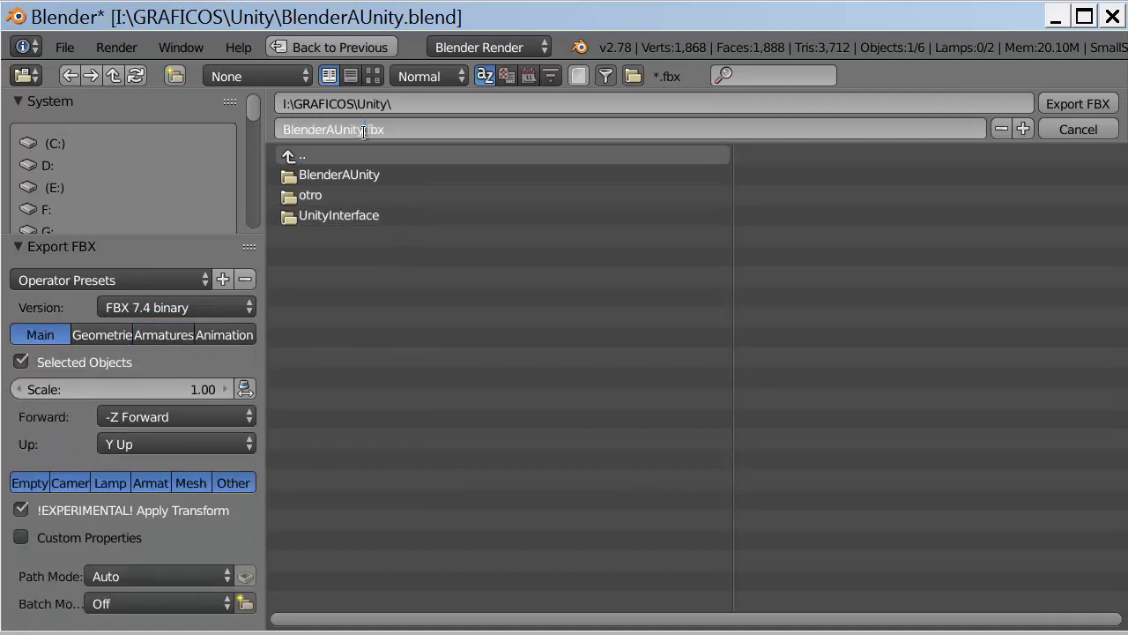
pyautogui.moveTo(363, 130); pyautogui.dragTo(175, 115)
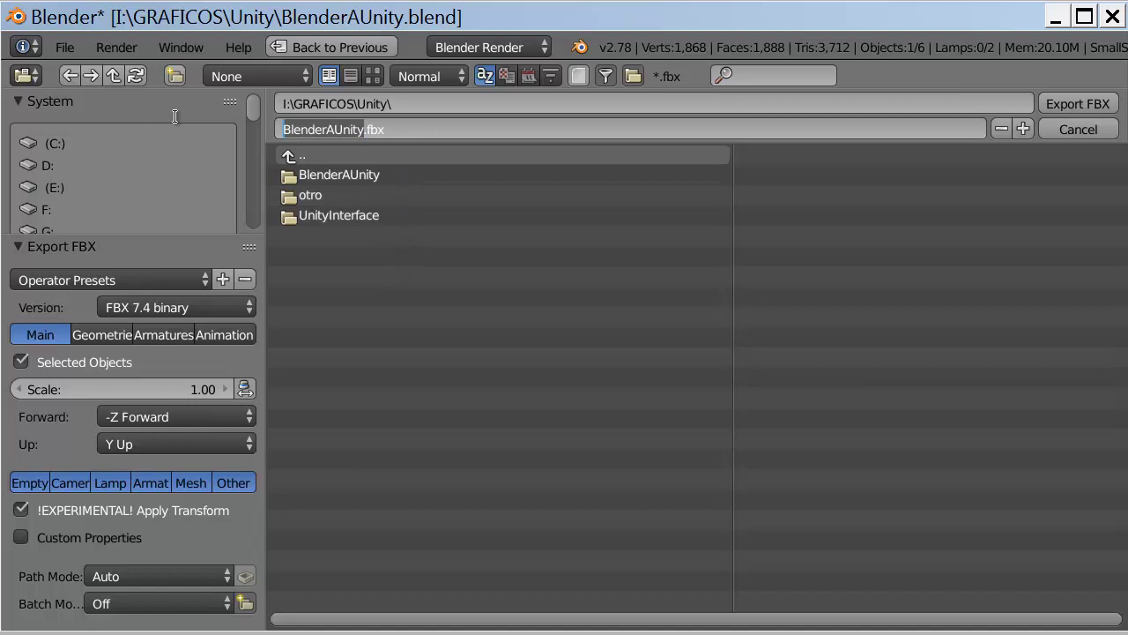
pyautogui.write('S')
pyautogui.write('mall')
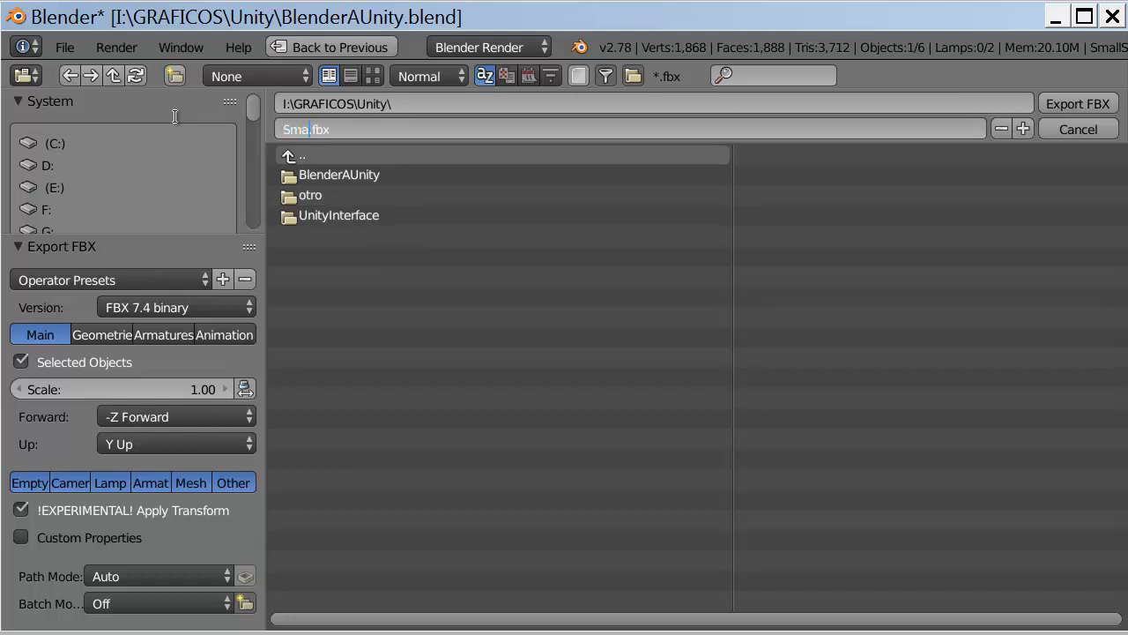
pyautogui.write('Stone')
pyautogui.click(1085, 106)
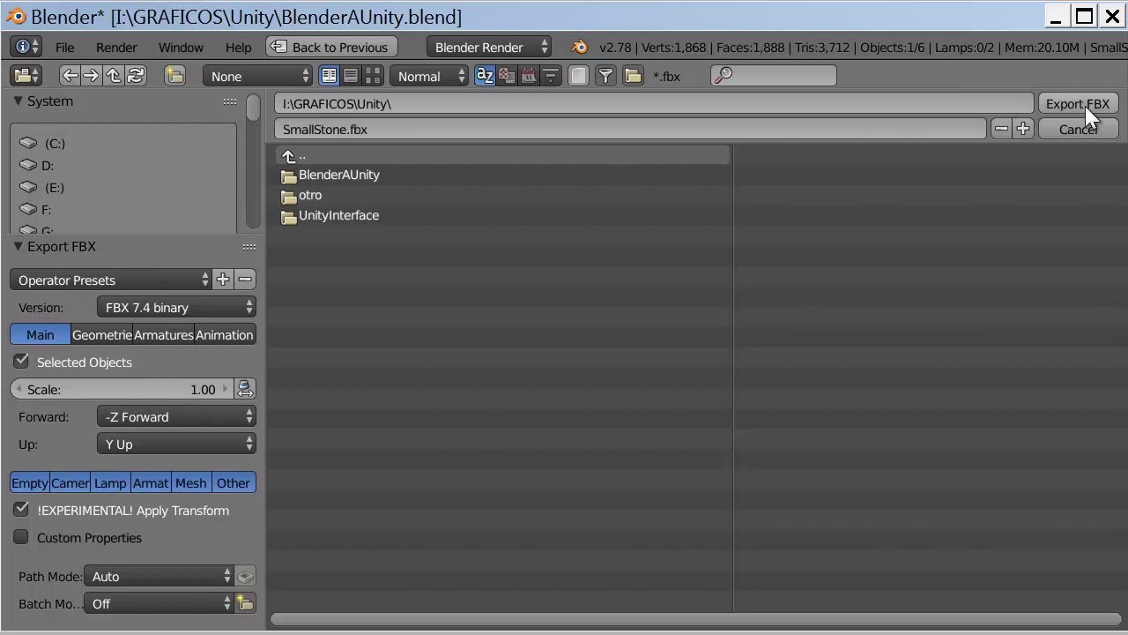
# Step: In Windows Explorer, confirm SmallStone.fbx (29 KB) is in the GRAFICOS\Unity folder
pyautogui.hotkey('alt', 'Tab')
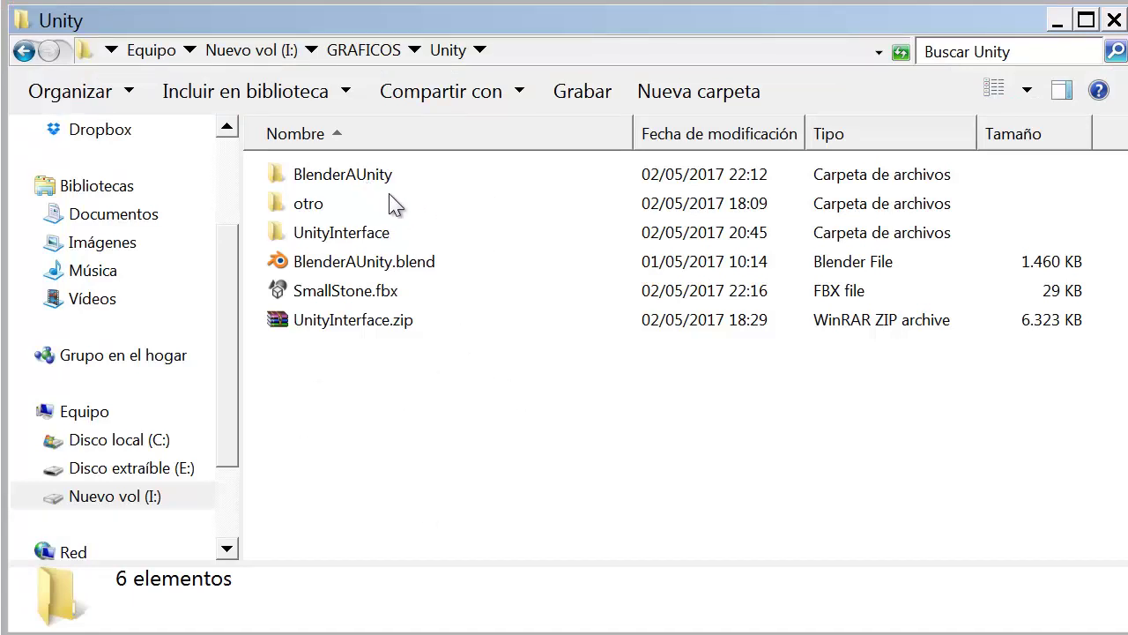
pyautogui.click(332, 172)
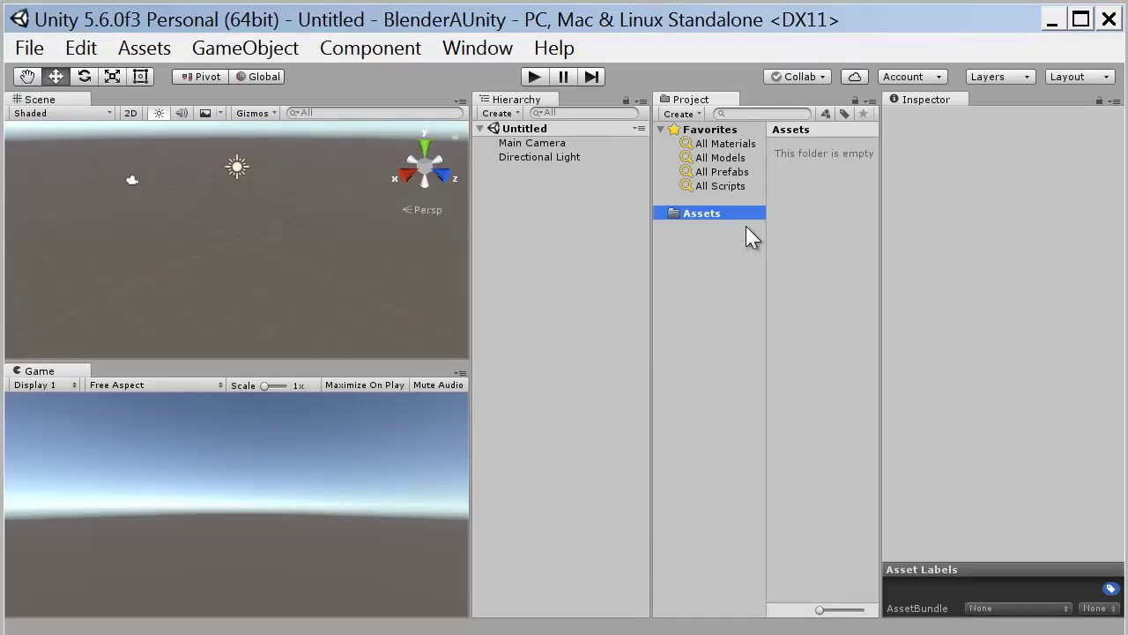
# Step: Create a folder named 'Models' in the Unity project's Assets
pyautogui.rightClick(772, 161)
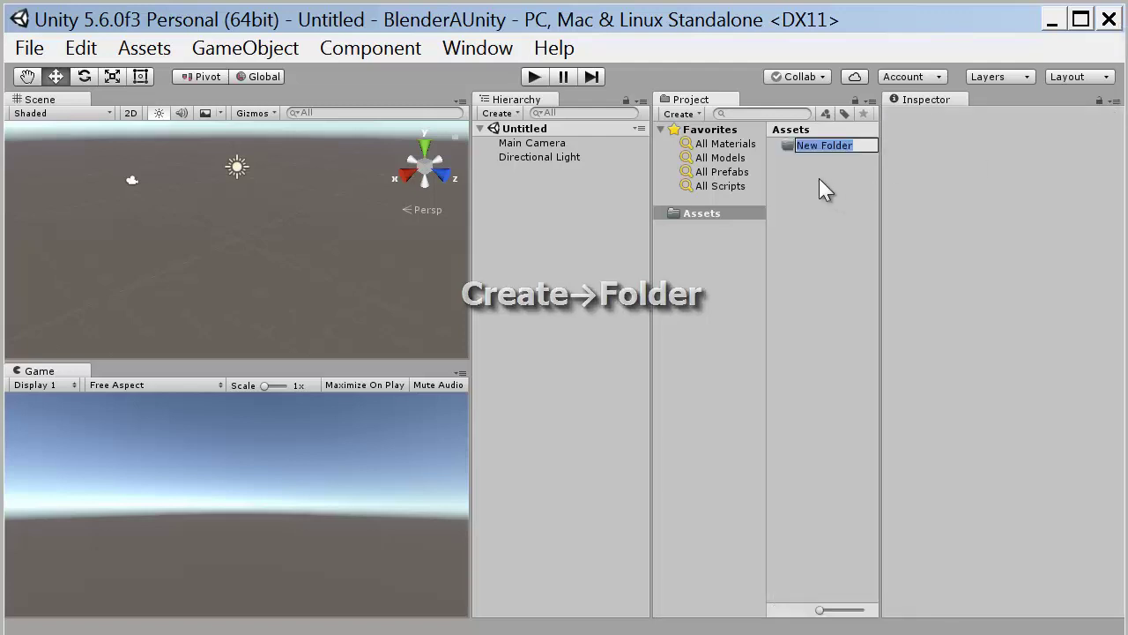
pyautogui.write('Models')
pyautogui.press('Return')
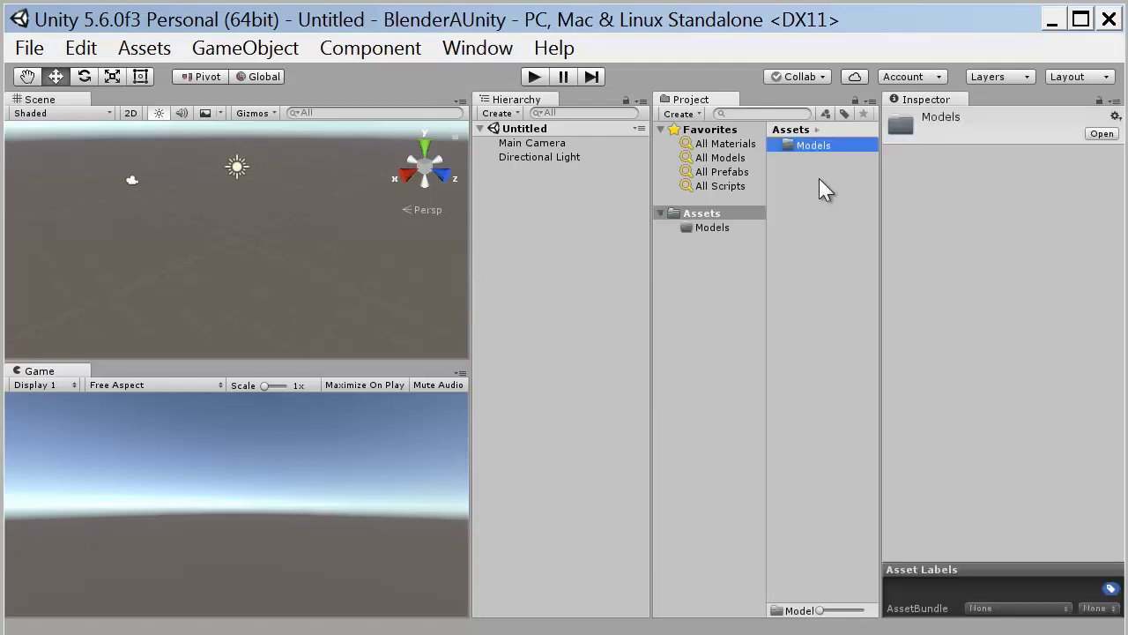
pyautogui.press('Return')
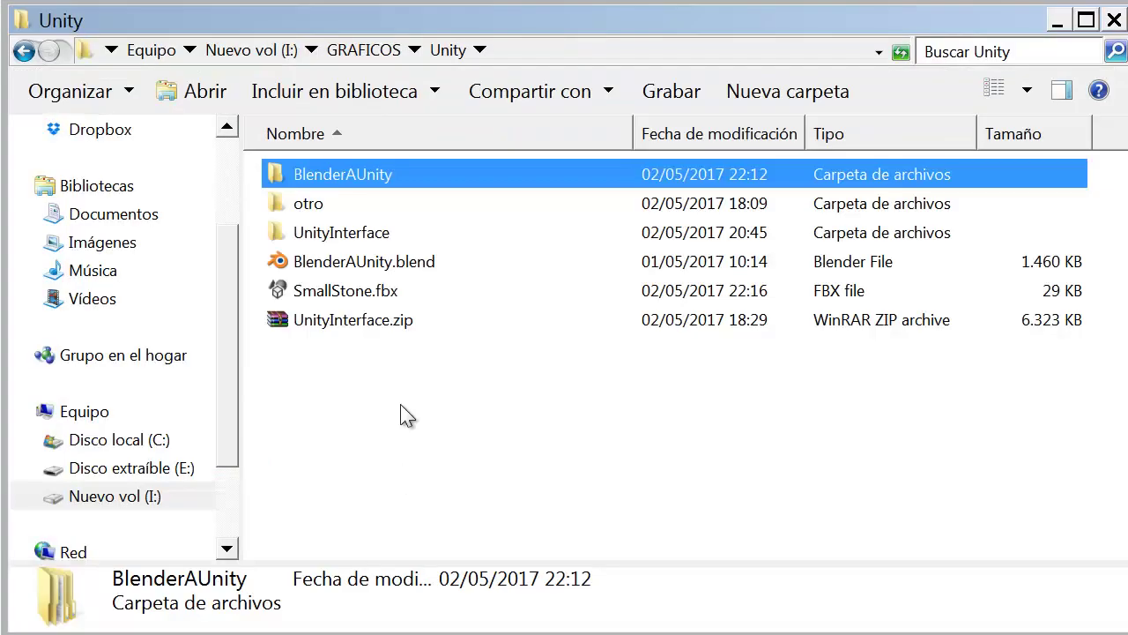
# Step: Select SmallStone.fbx in Explorer and drag it toward Unity's Models folder
pyautogui.click(361, 292)
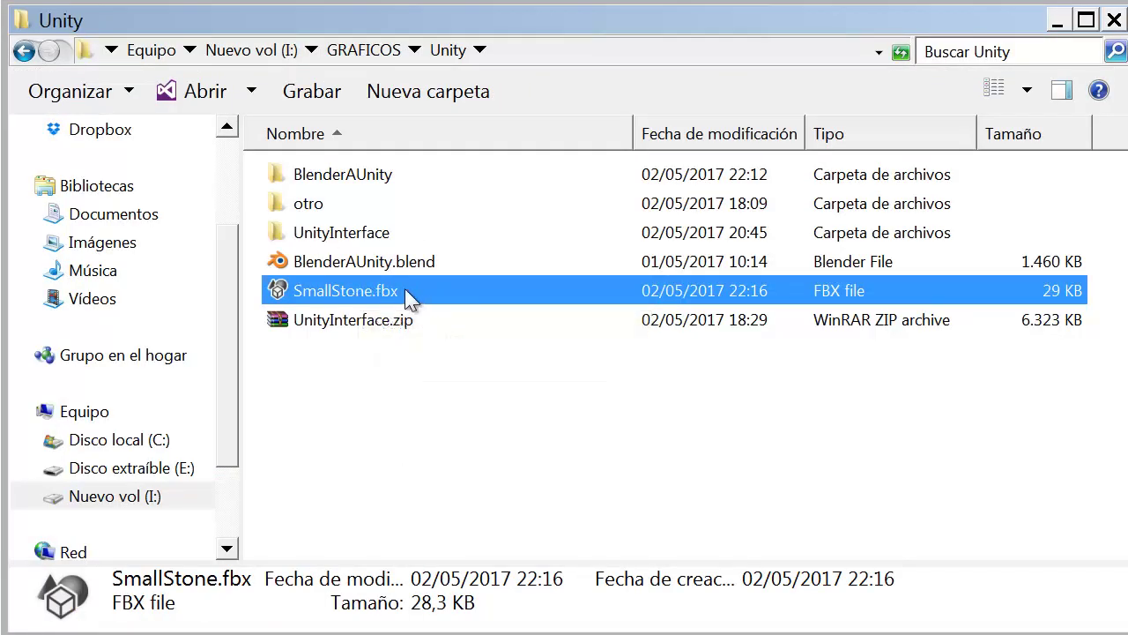
pyautogui.moveTo(335, 358); pyautogui.dragTo(254, 617)
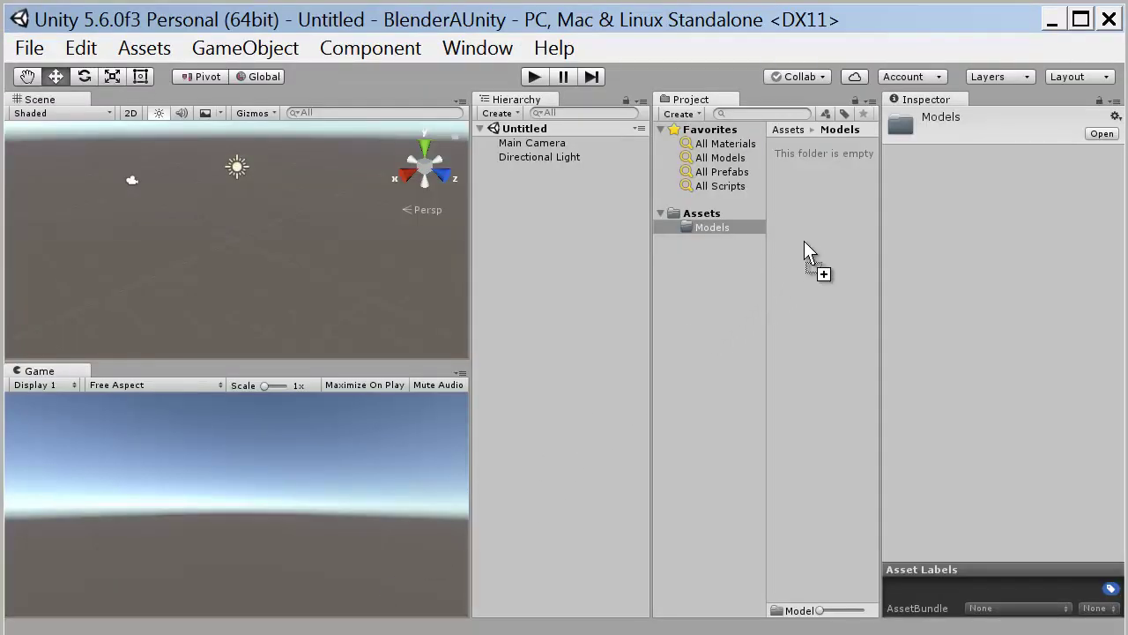
# Step: Drop SmallStone.fbx into Models, then turn off Import Materials in its Model settings and apply
pyautogui.moveTo(692, 340)
pyautogui.mouseDown()
pyautogui.moveTo(820, 237)
pyautogui.moveTo(820, 172)
pyautogui.mouseUp()
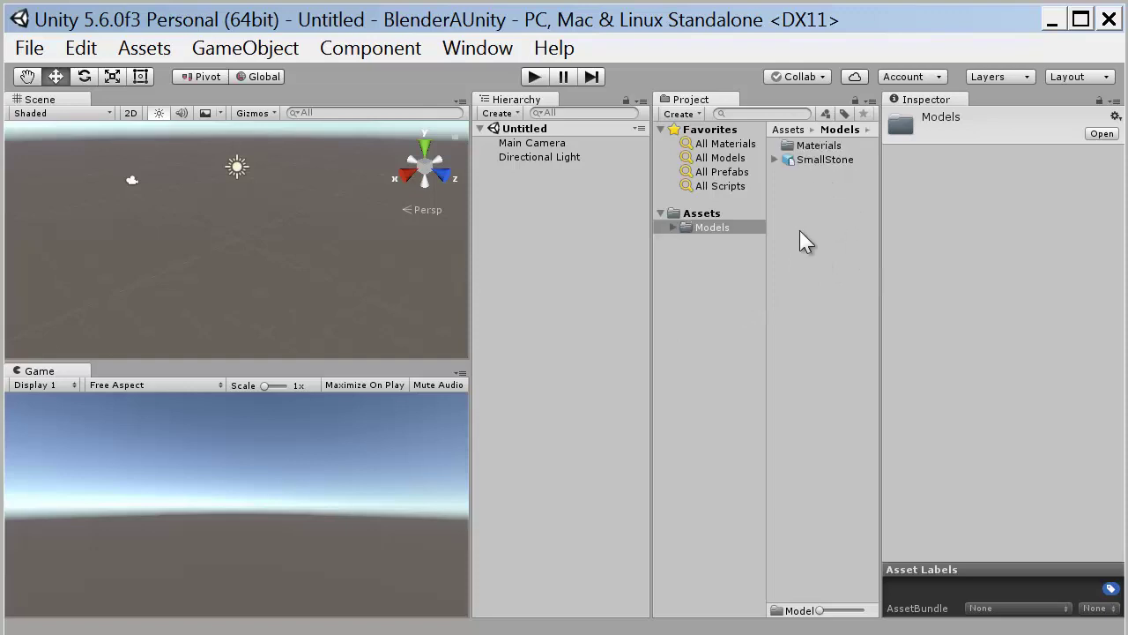
pyautogui.click(820, 146)
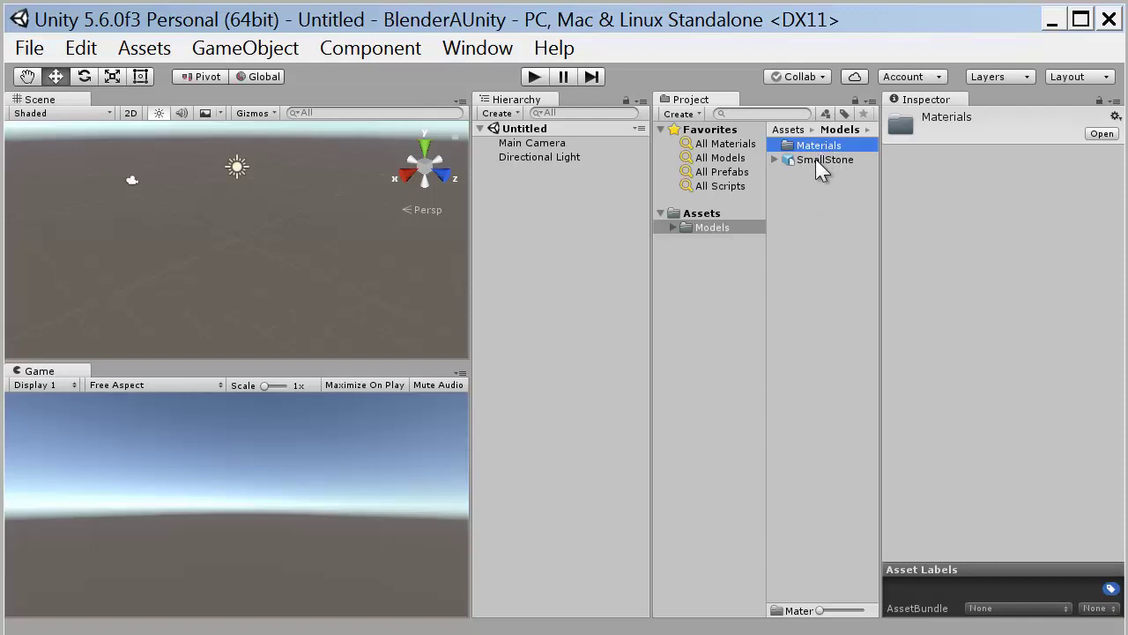
pyautogui.click(816, 164)
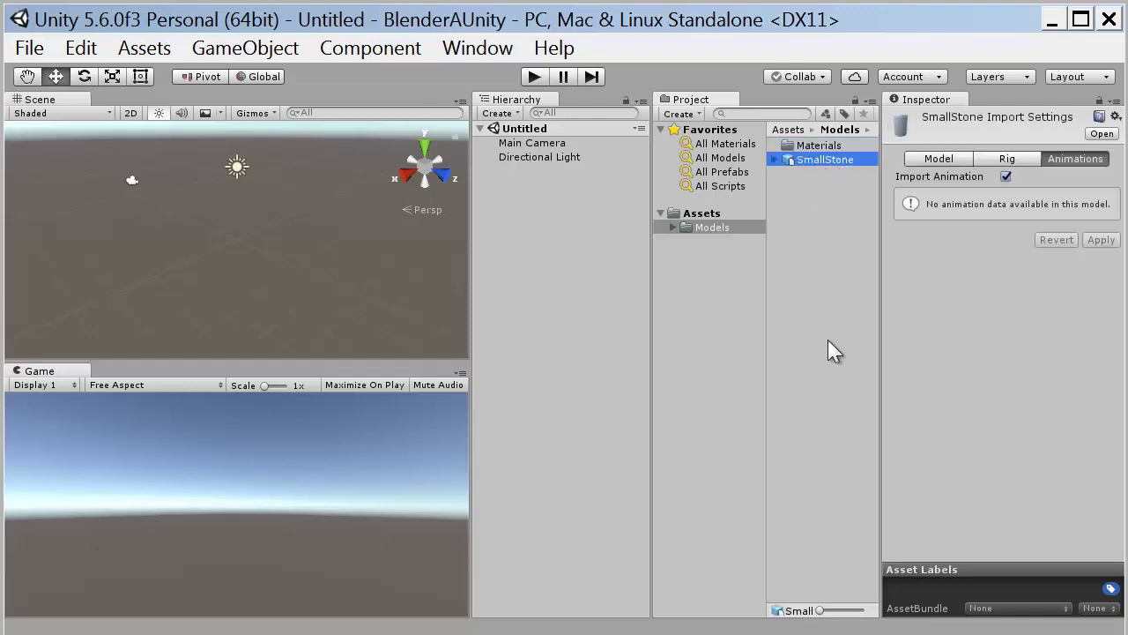
pyautogui.click(937, 164)
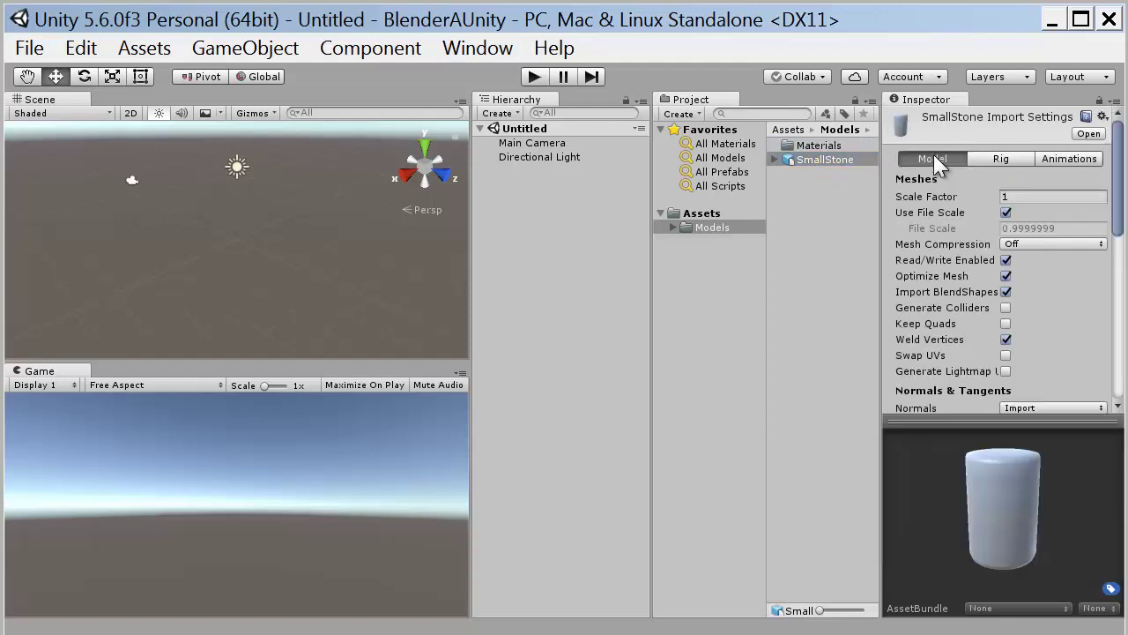
pyautogui.moveTo(1116, 186); pyautogui.dragTo(1113, 283)
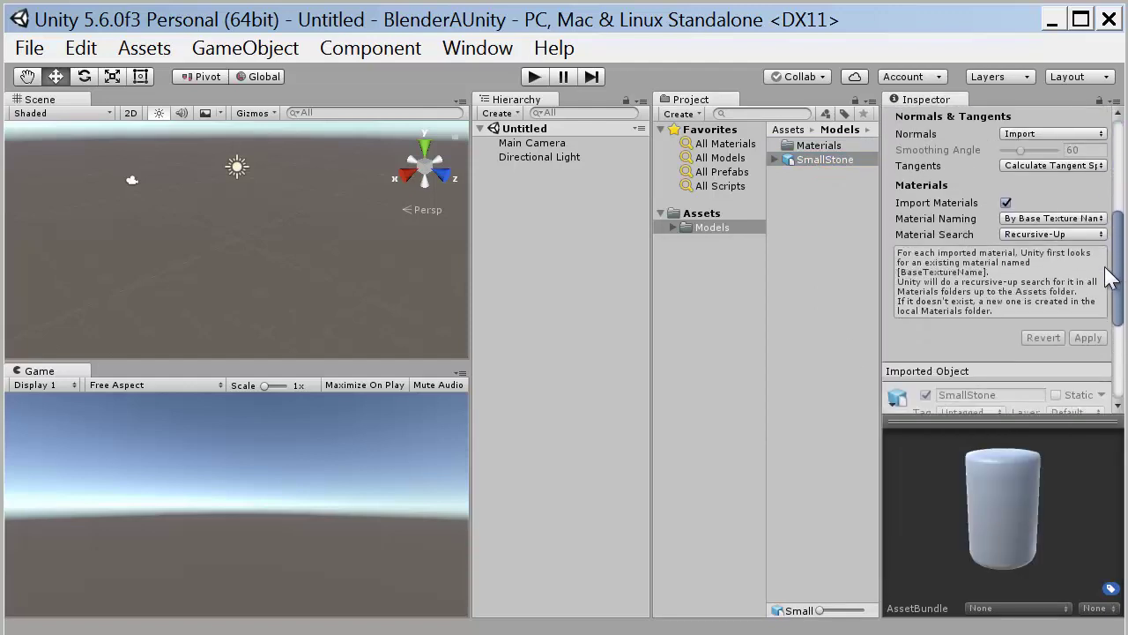
pyautogui.click(1005, 202)
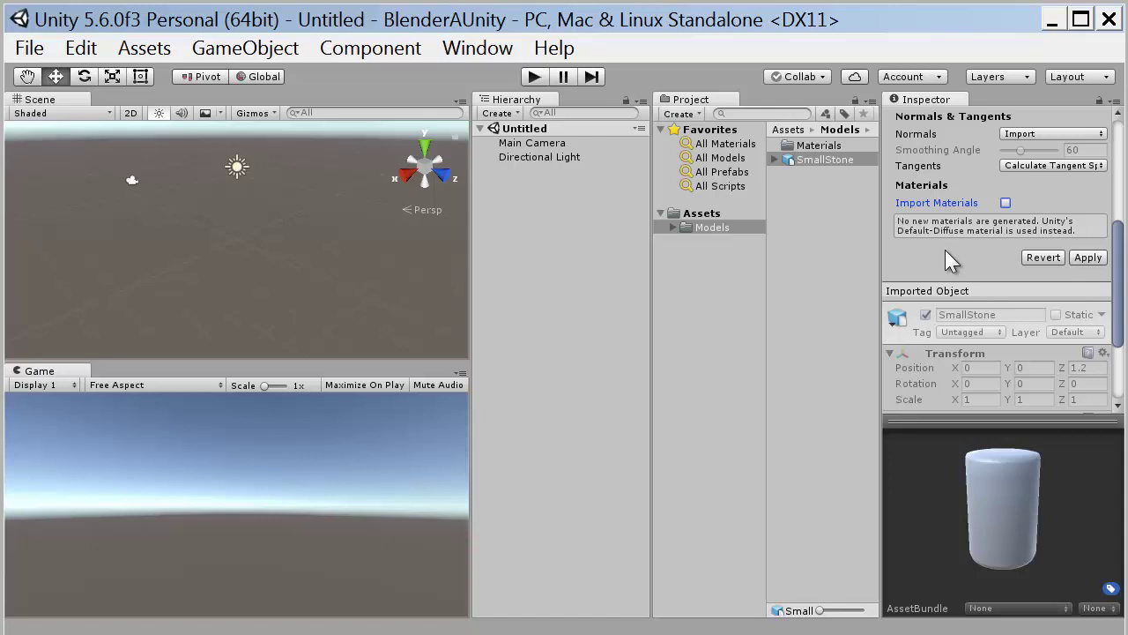
pyautogui.click(1091, 257)
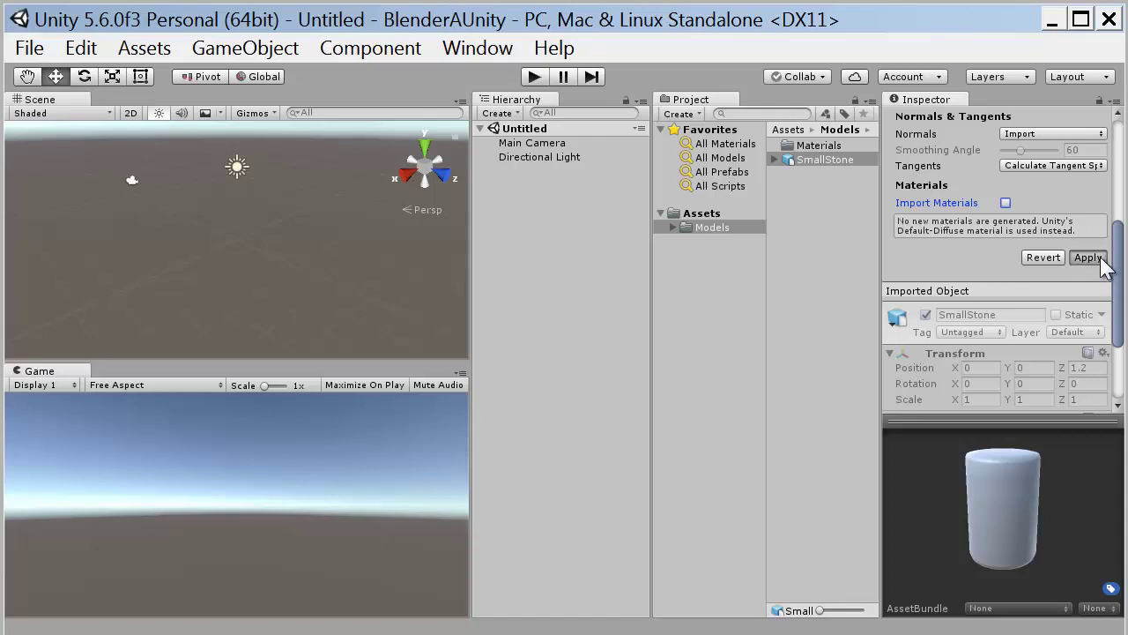
# Step: Keep the Rig animation type at None, uncheck Import Animation, and apply
pyautogui.moveTo(1119, 210); pyautogui.dragTo(1117, 124)
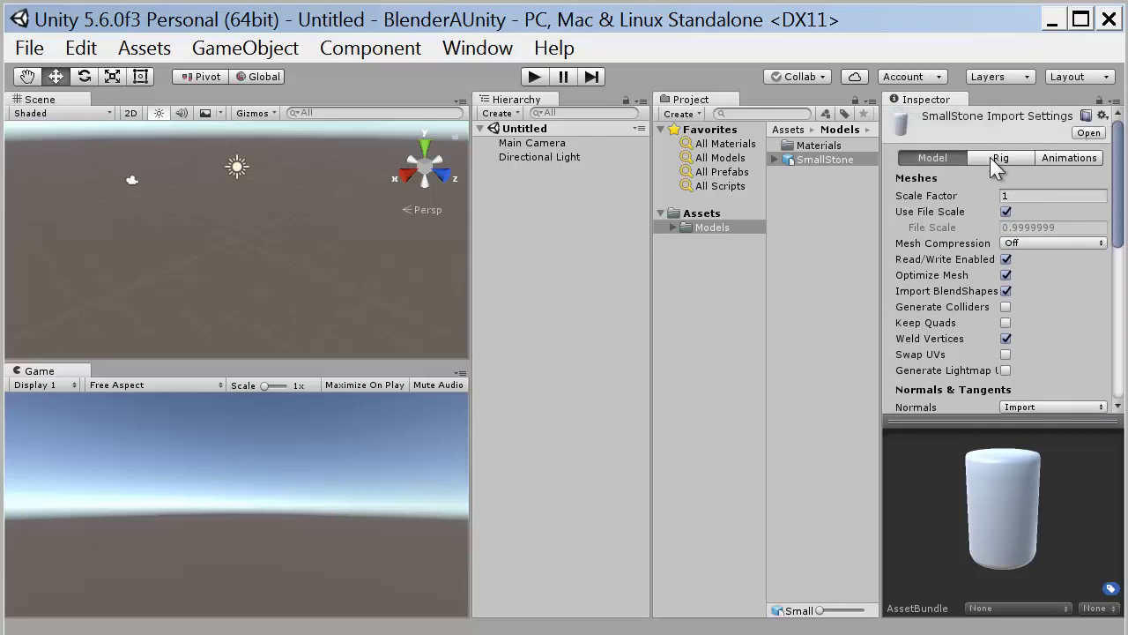
pyautogui.click(993, 159)
pyautogui.click(1055, 173)
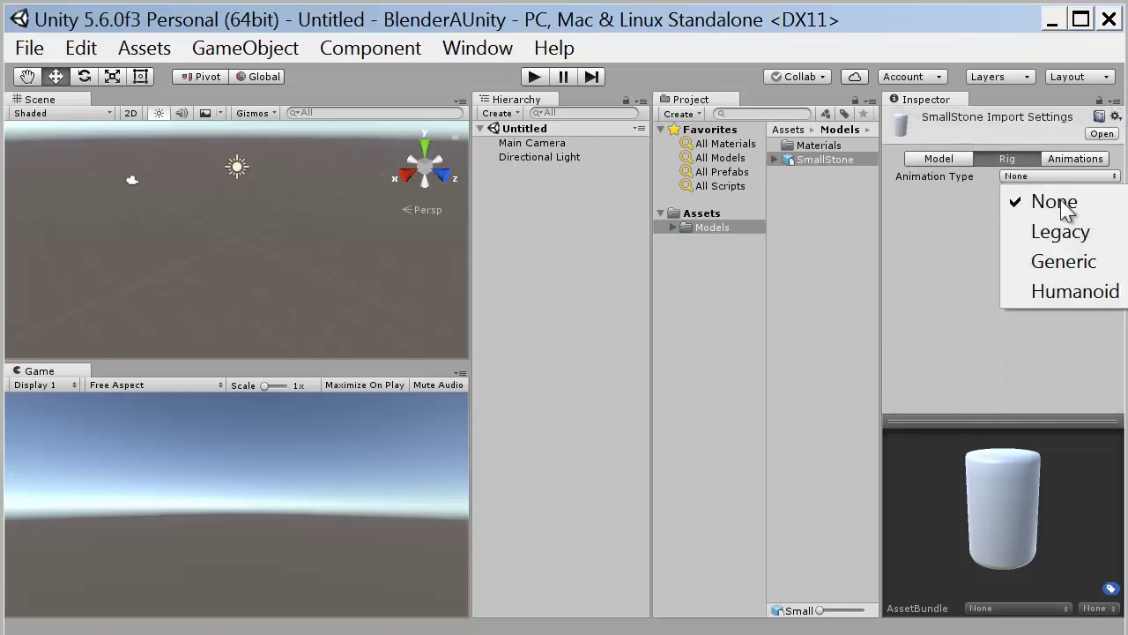
pyautogui.click(1060, 202)
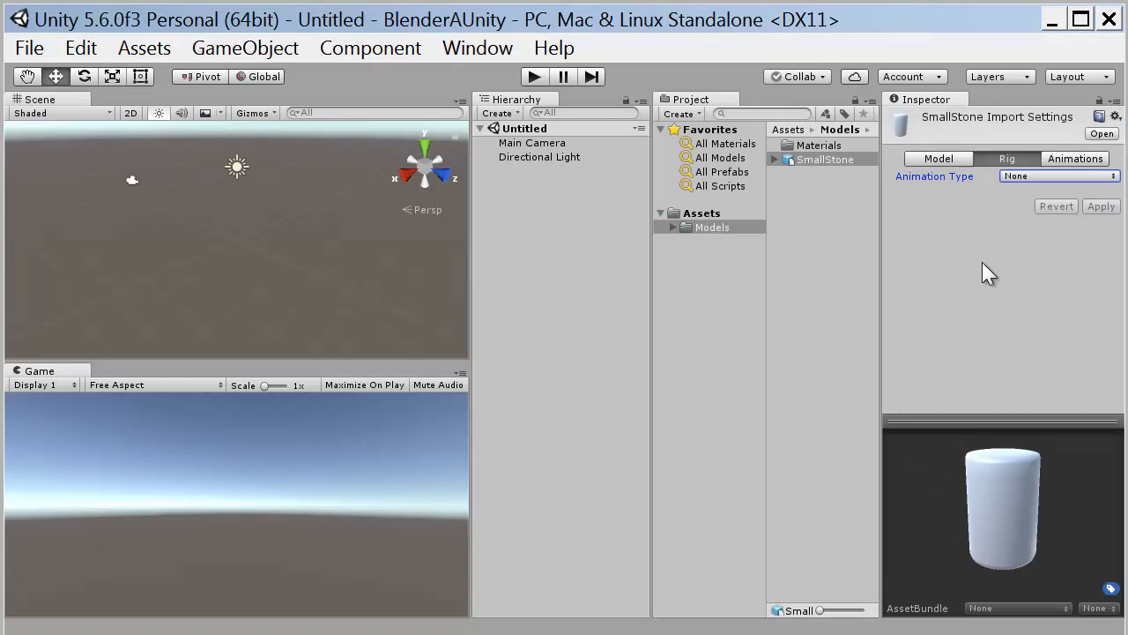
pyautogui.click(1086, 162)
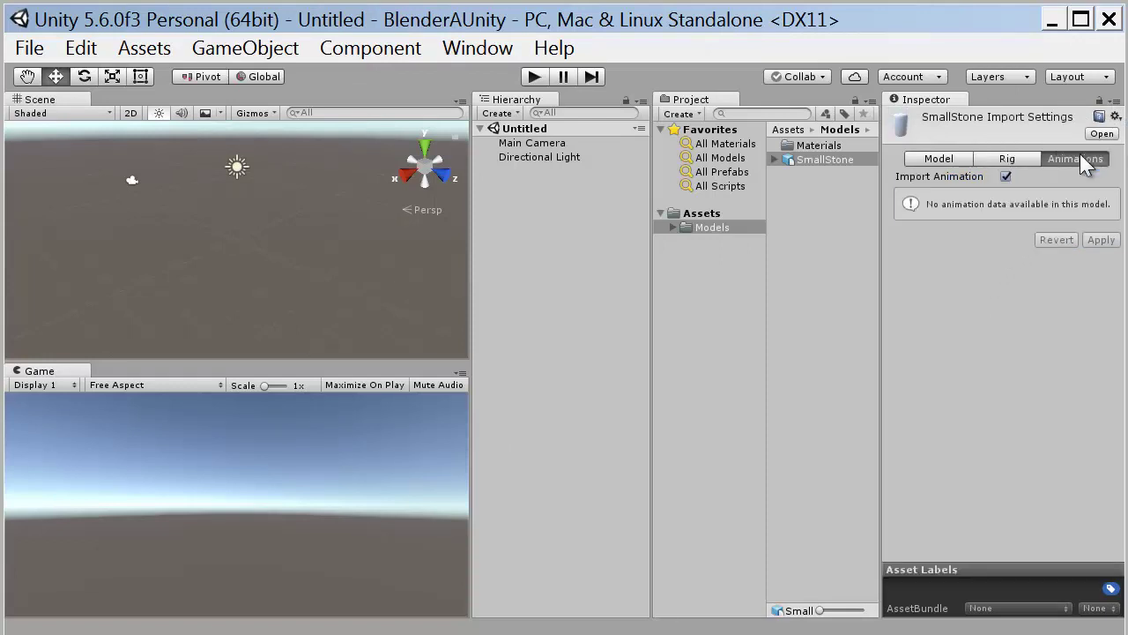
pyautogui.click(1004, 177)
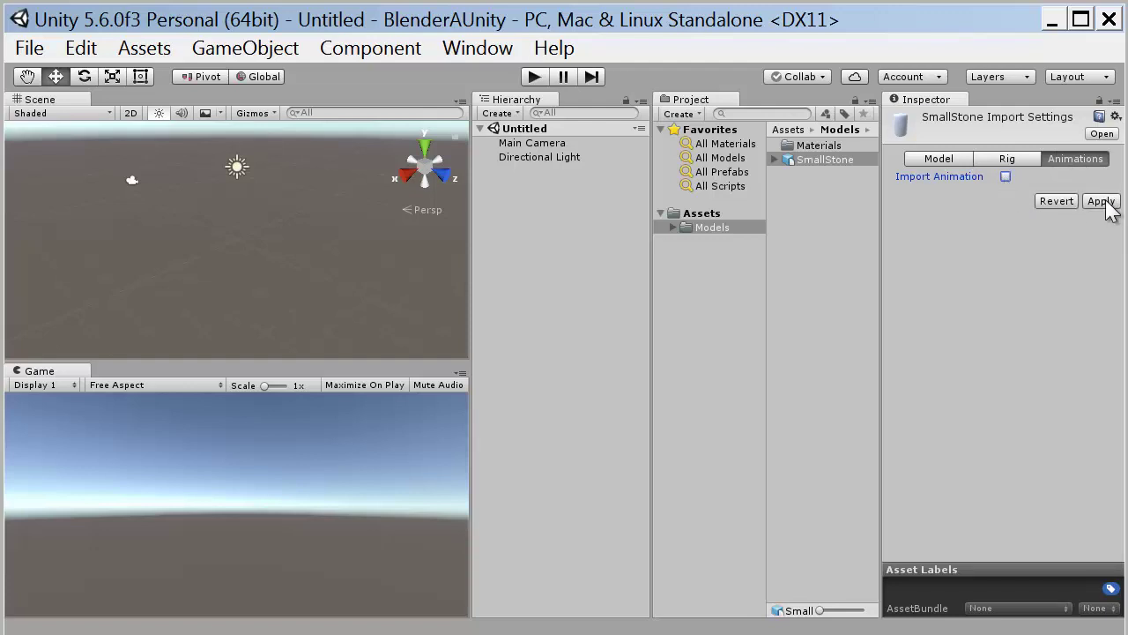
pyautogui.click(1107, 201)
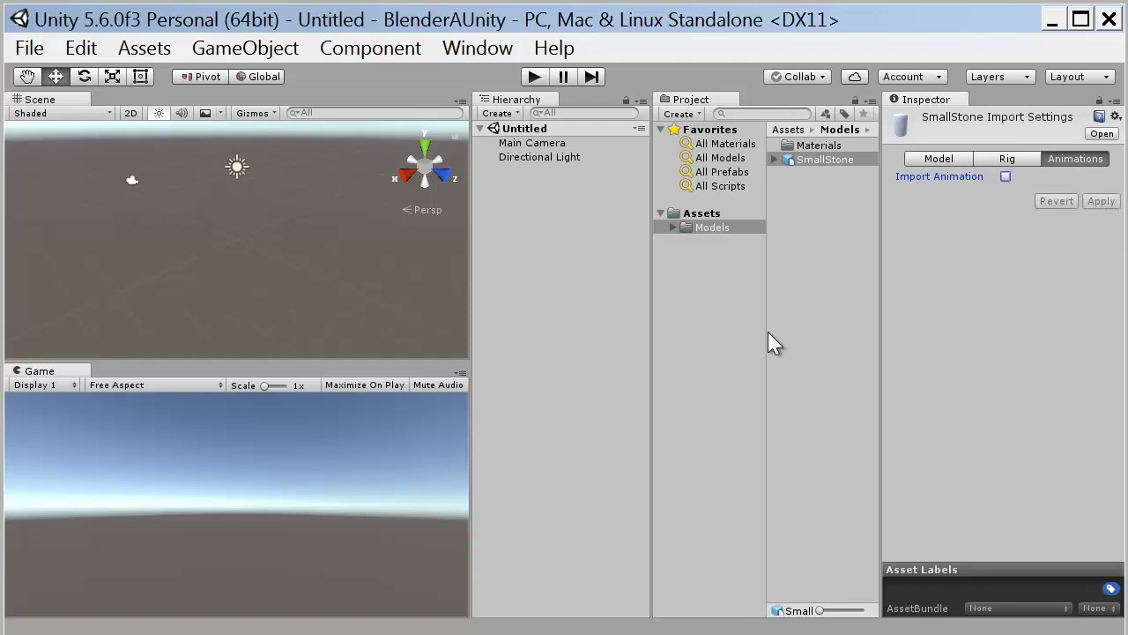
# Step: Permanently delete SmallStoneDifuse.mat from Models/Materials, then return to Blender
pyautogui.doubleClick(808, 147)
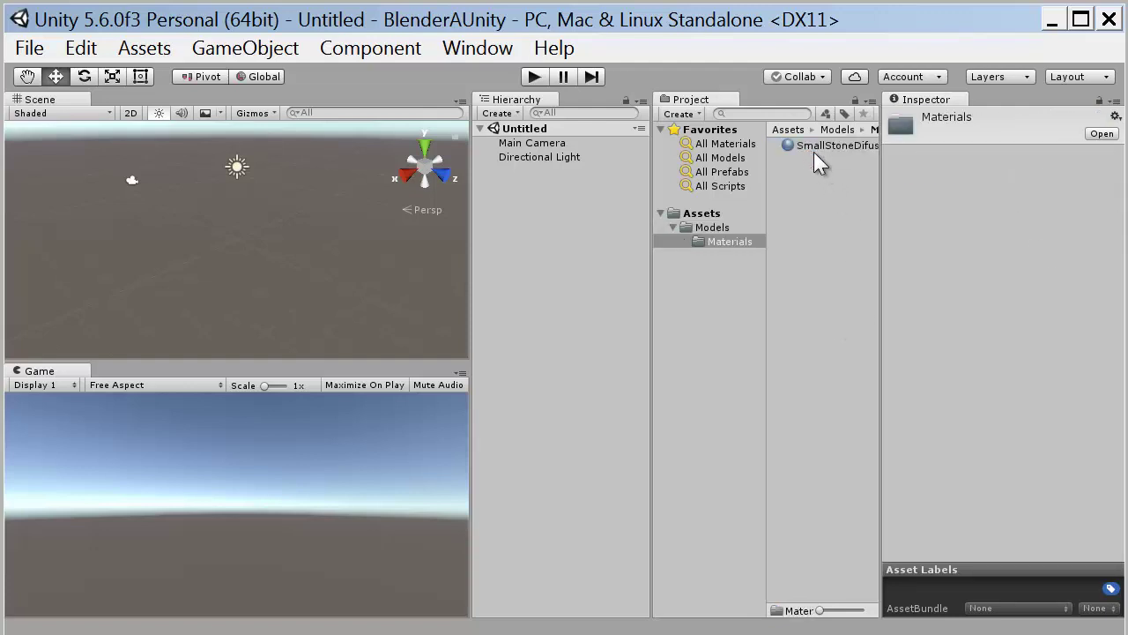
pyautogui.click(813, 147)
pyautogui.press('Delete')
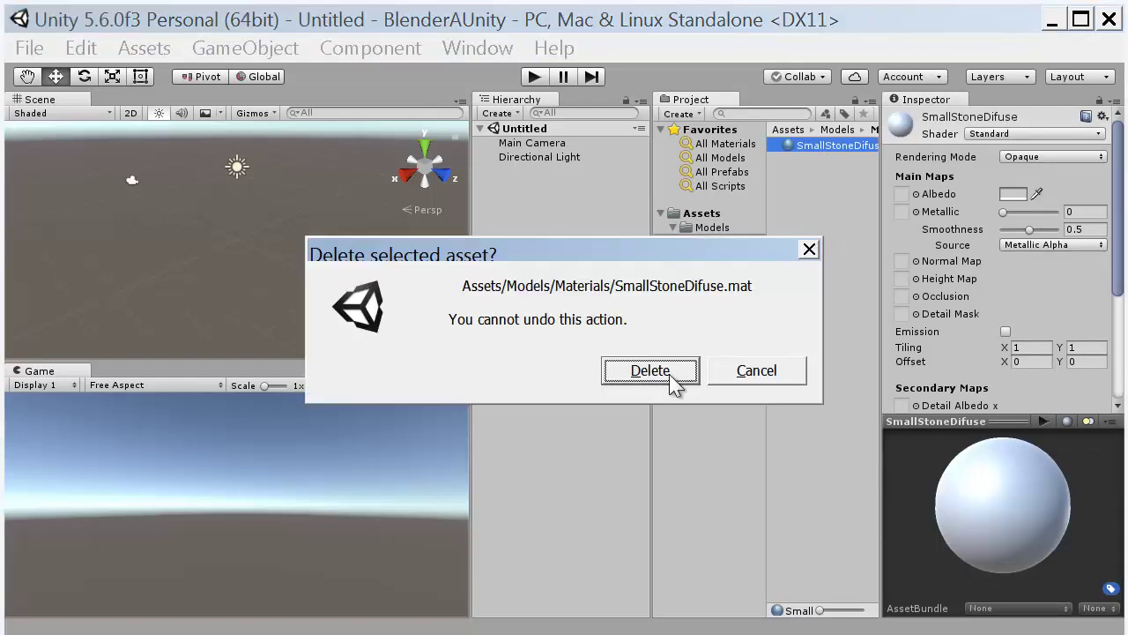
pyautogui.click(668, 374)
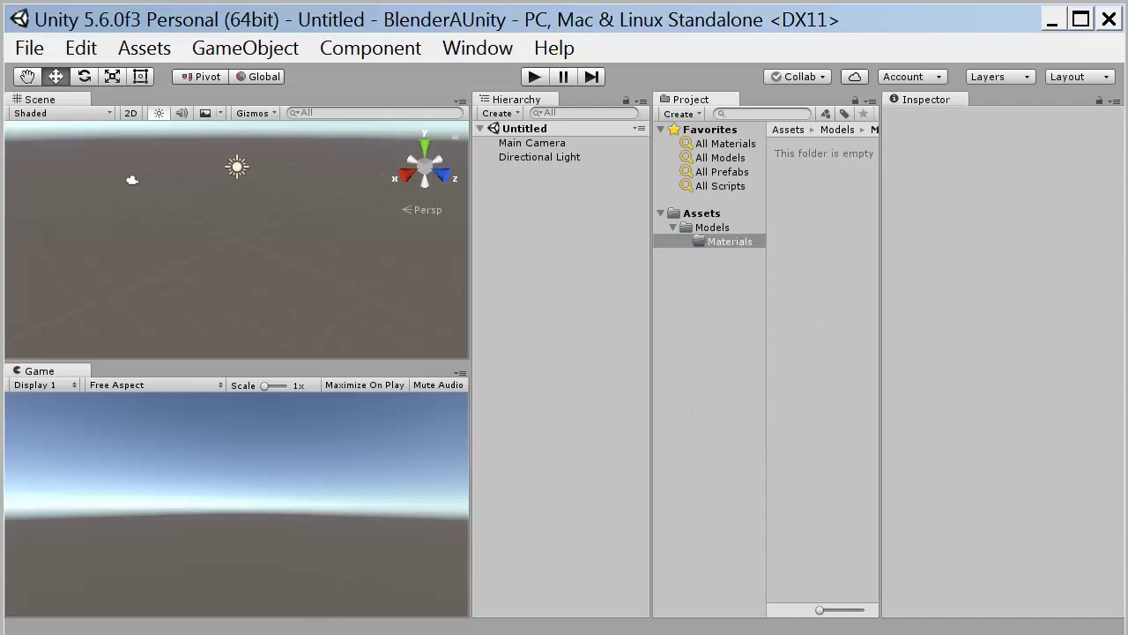
pyautogui.hotkey('alt', 'Tab')
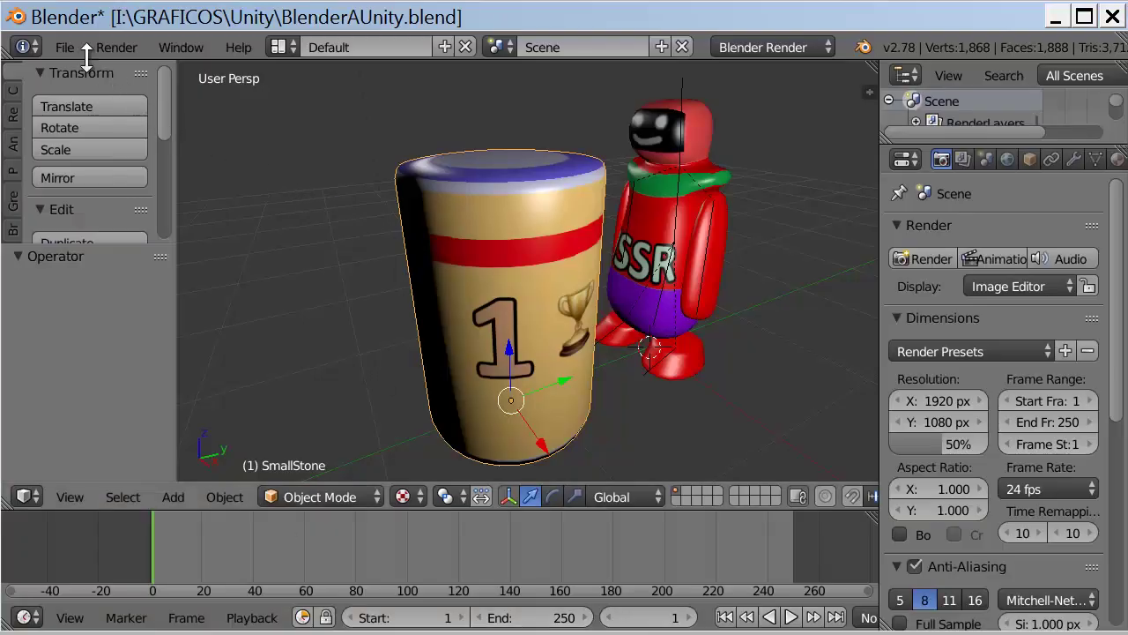
# Step: Unpack all packed images into files in the current directory and check the Info log
pyautogui.click(59, 49)
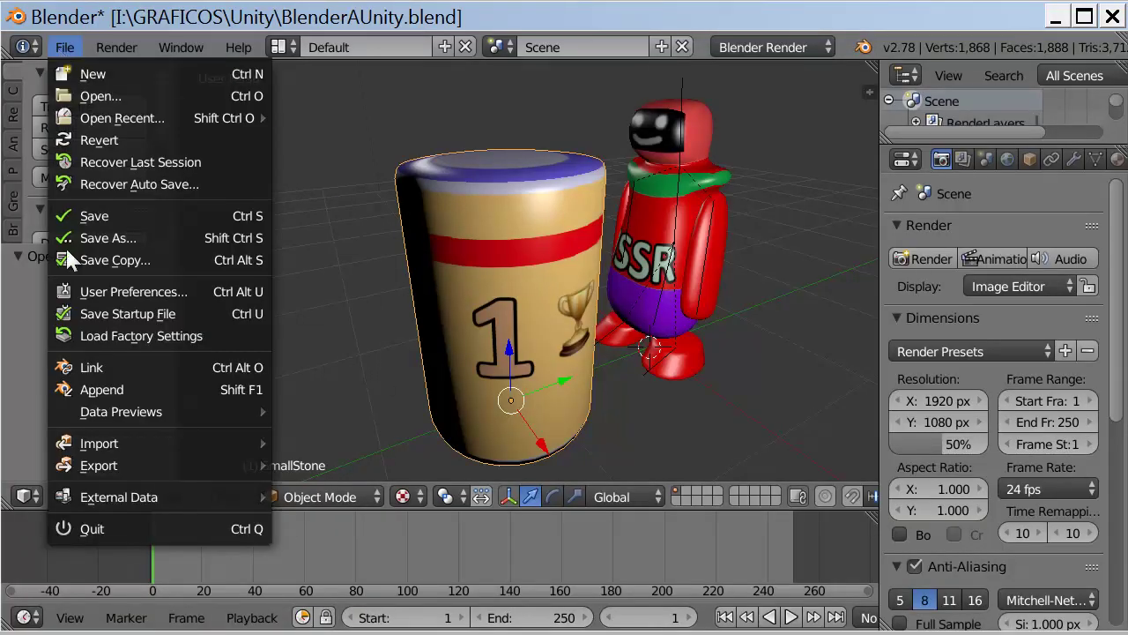
pyautogui.moveTo(110, 498)
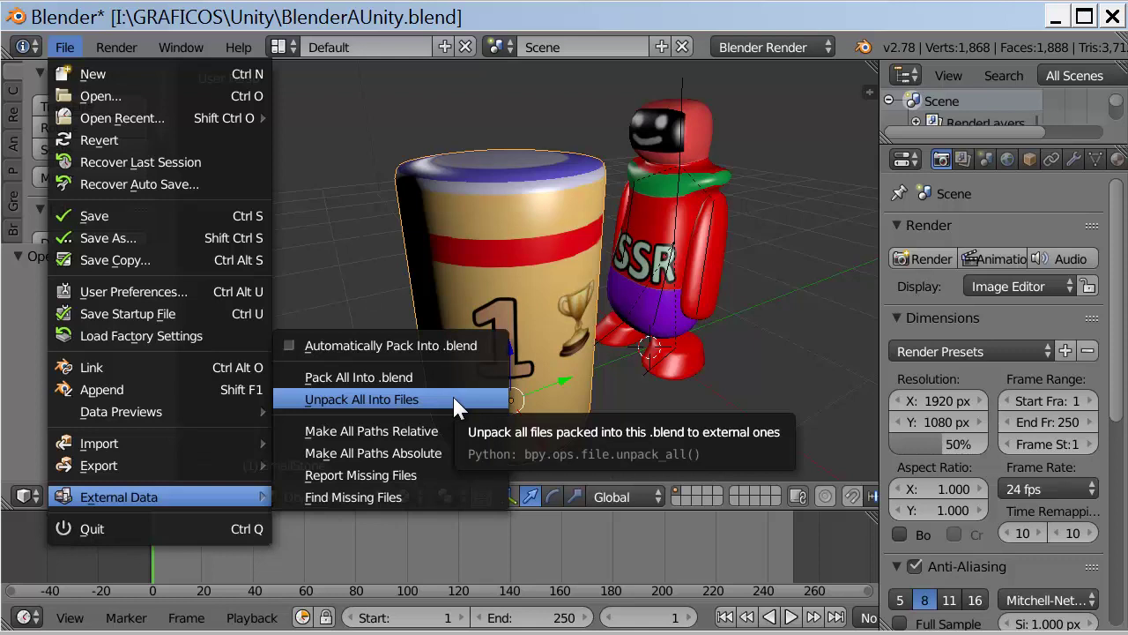
pyautogui.click(456, 402)
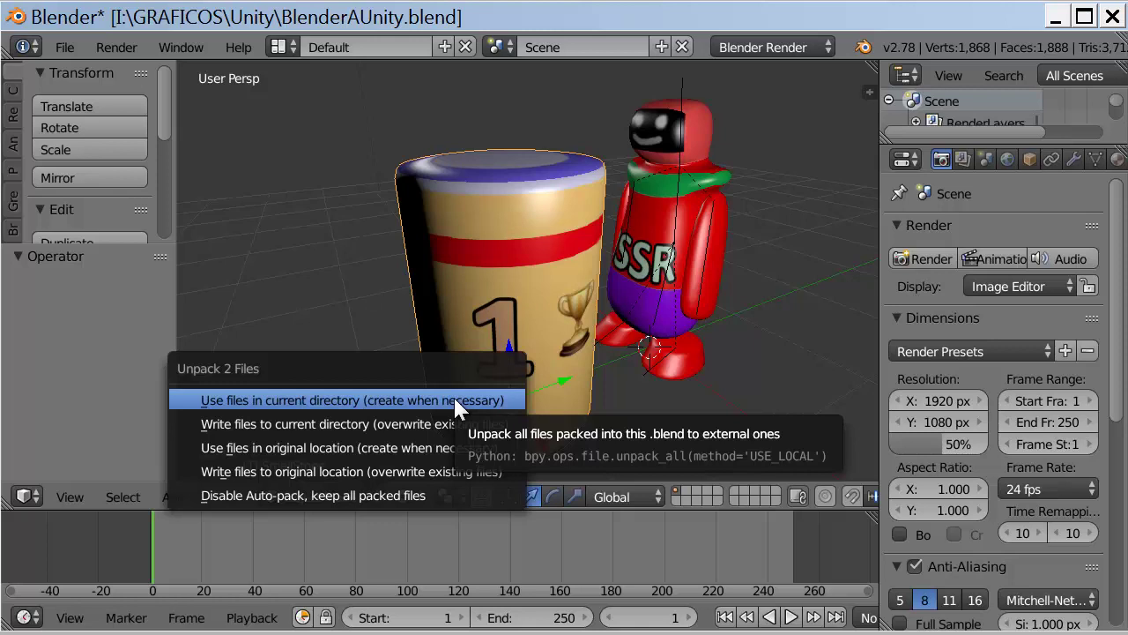
pyautogui.click(453, 401)
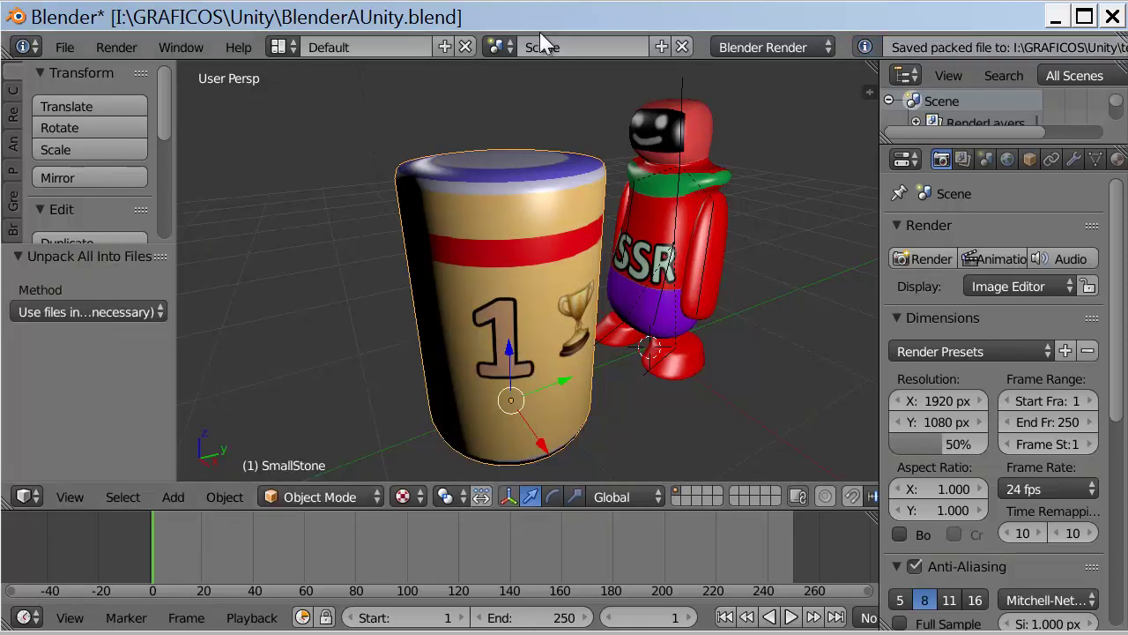
pyautogui.moveTo(534, 59); pyautogui.dragTo(528, 115)
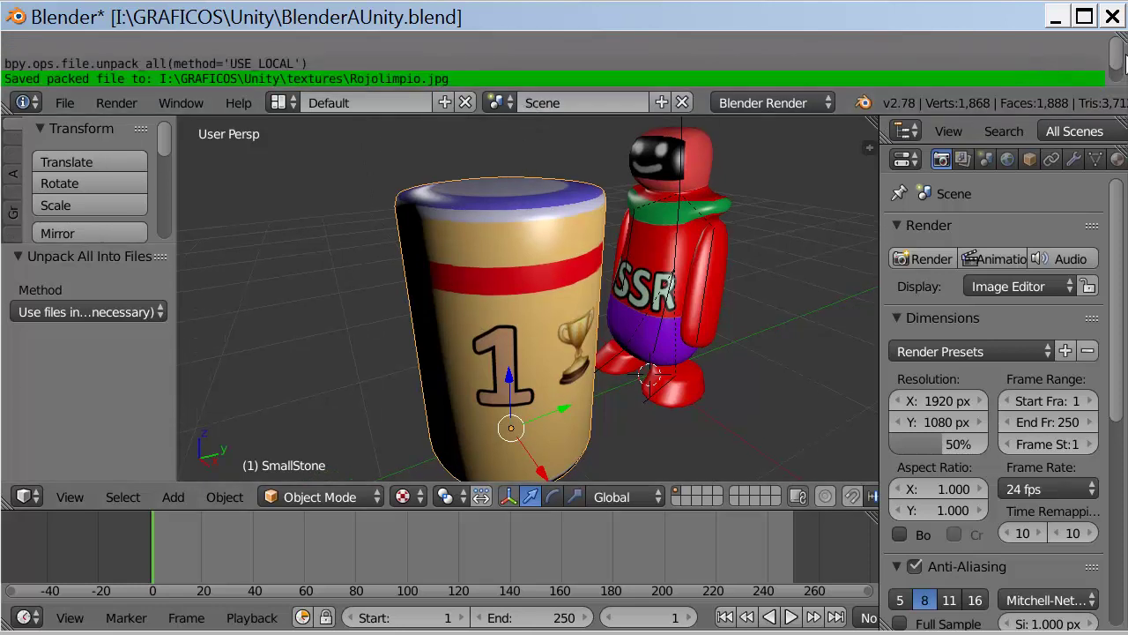
pyautogui.scroll(-1, 1118, 60)
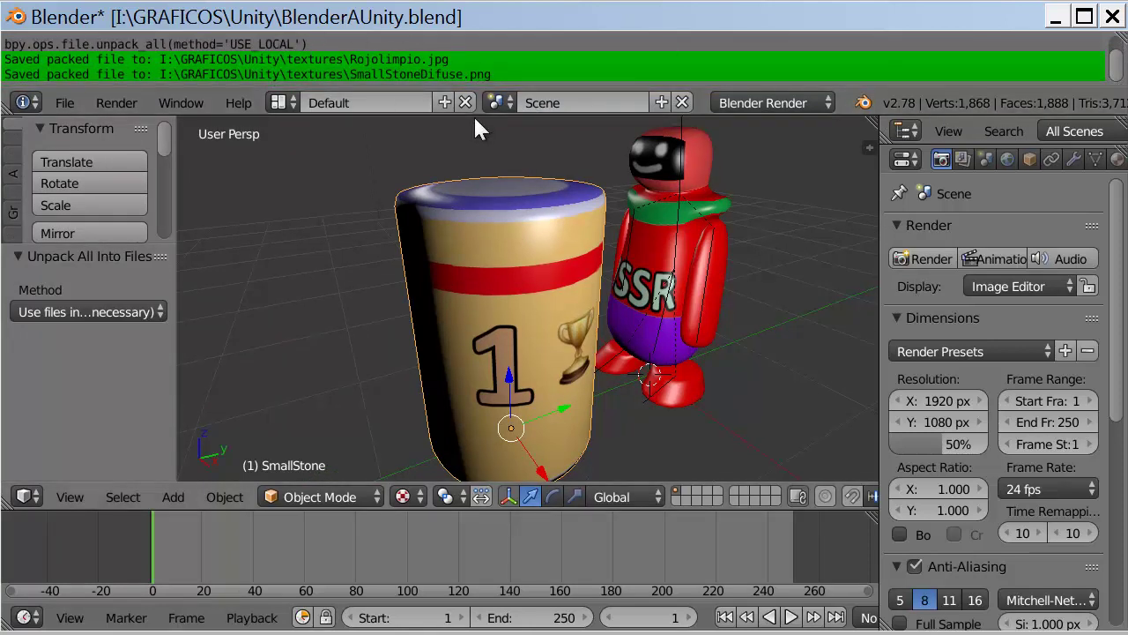
pyautogui.moveTo(476, 116); pyautogui.dragTo(476, 60)
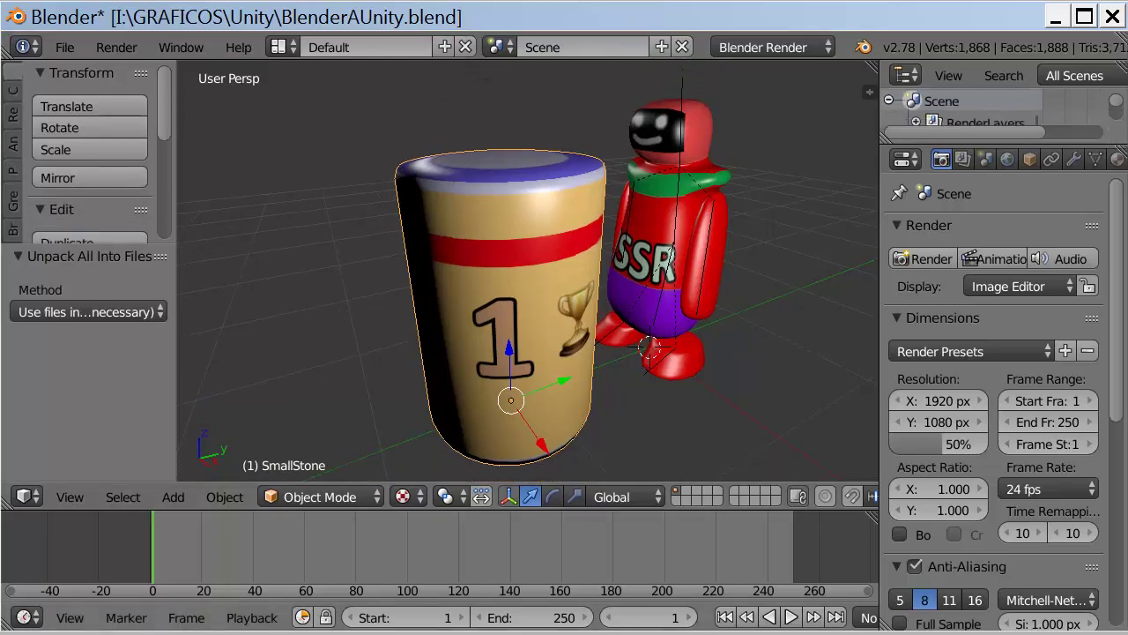
pyautogui.hotkey('alt', 'Tab')
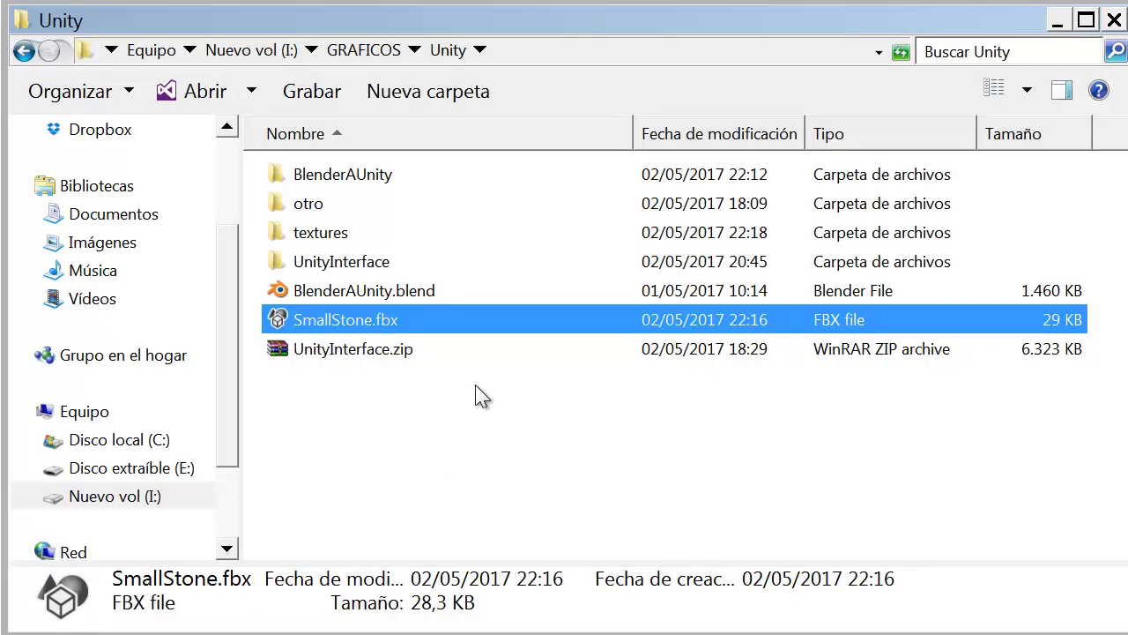
# Step: Open the textures folder in Explorer and select SmallStoneDifuse.png beside Rojolimpio.jpg
pyautogui.click(320, 233)
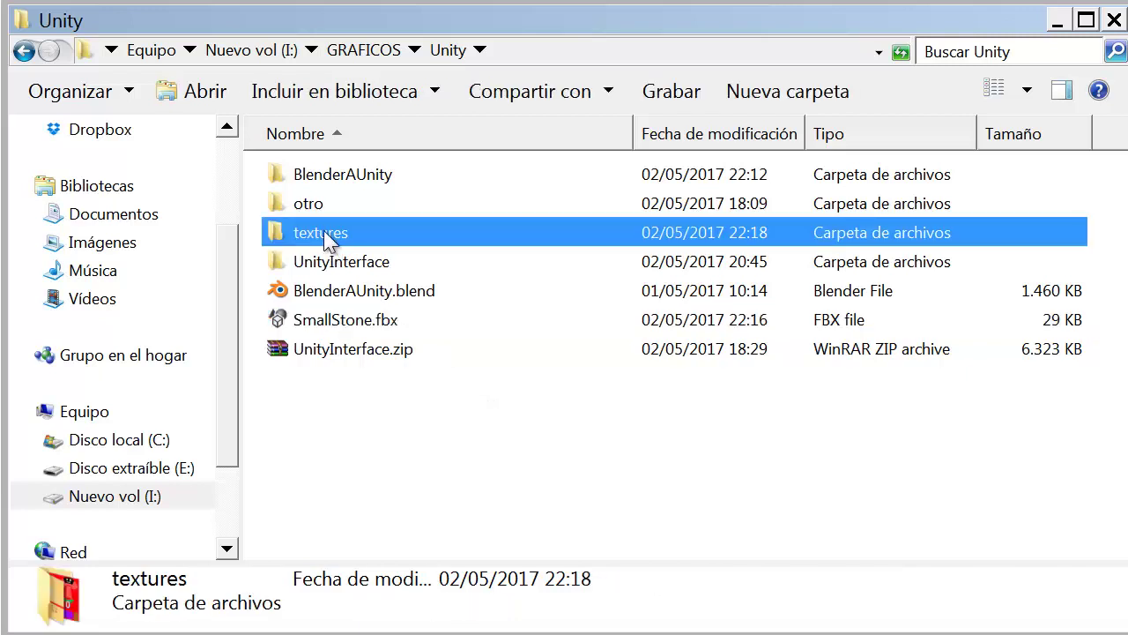
pyautogui.doubleClick(324, 232)
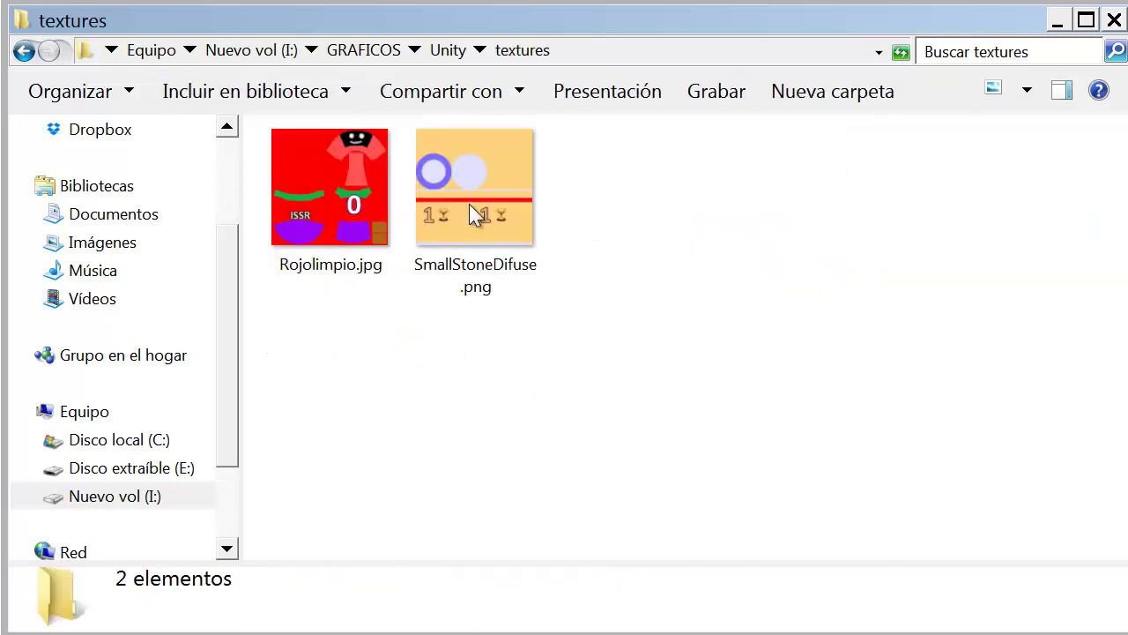
pyautogui.click(331, 204)
pyautogui.click(453, 201)
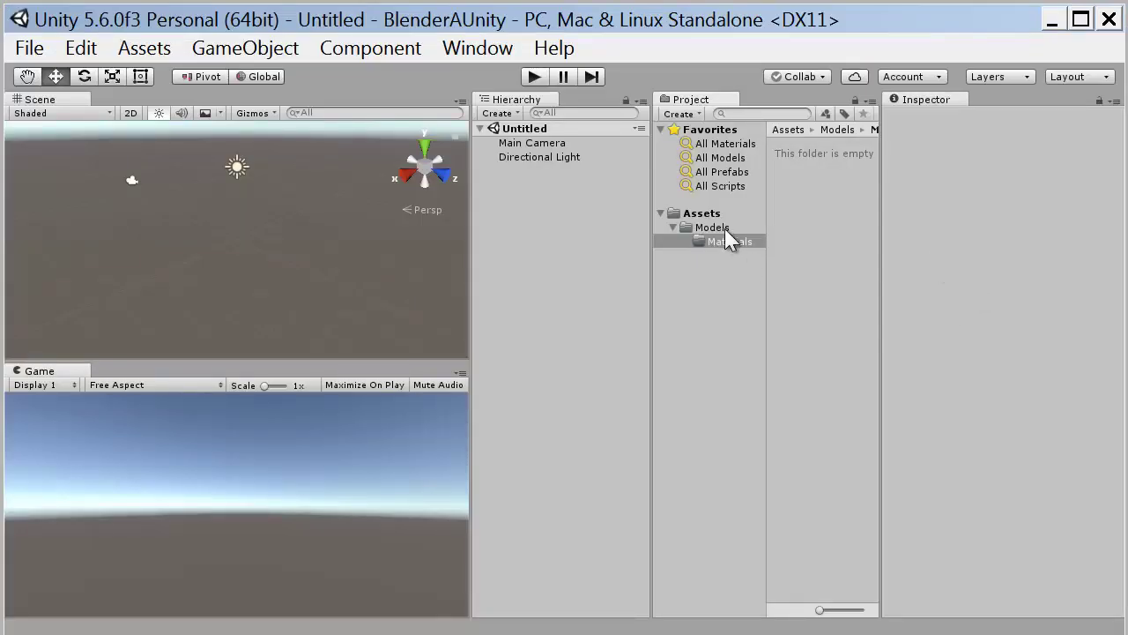
# Step: Create a folder named 'Textures' inside Models, alongside Materials and SmallStone
pyautogui.click(724, 228)
pyautogui.rightClick(812, 190)
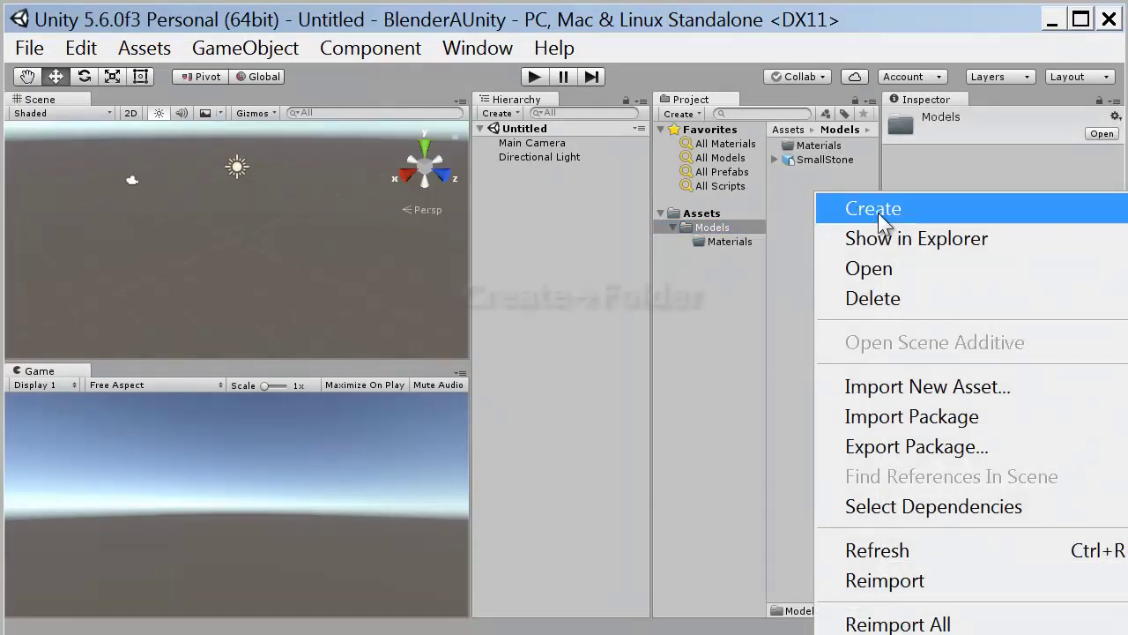
pyautogui.click(1127, 211)
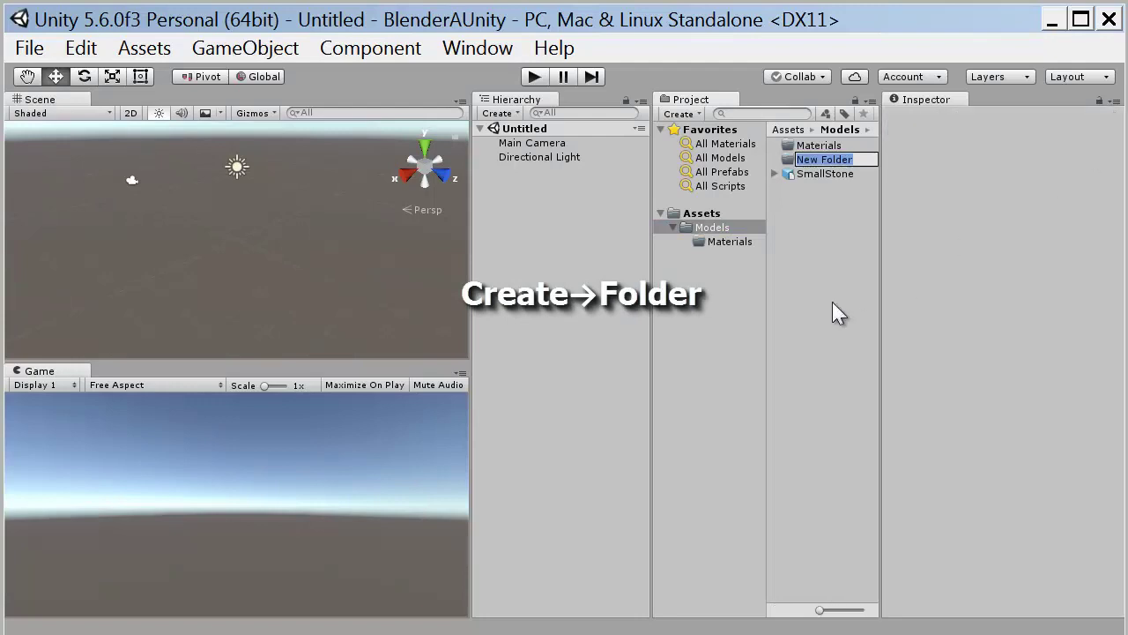
pyautogui.write('Textu')
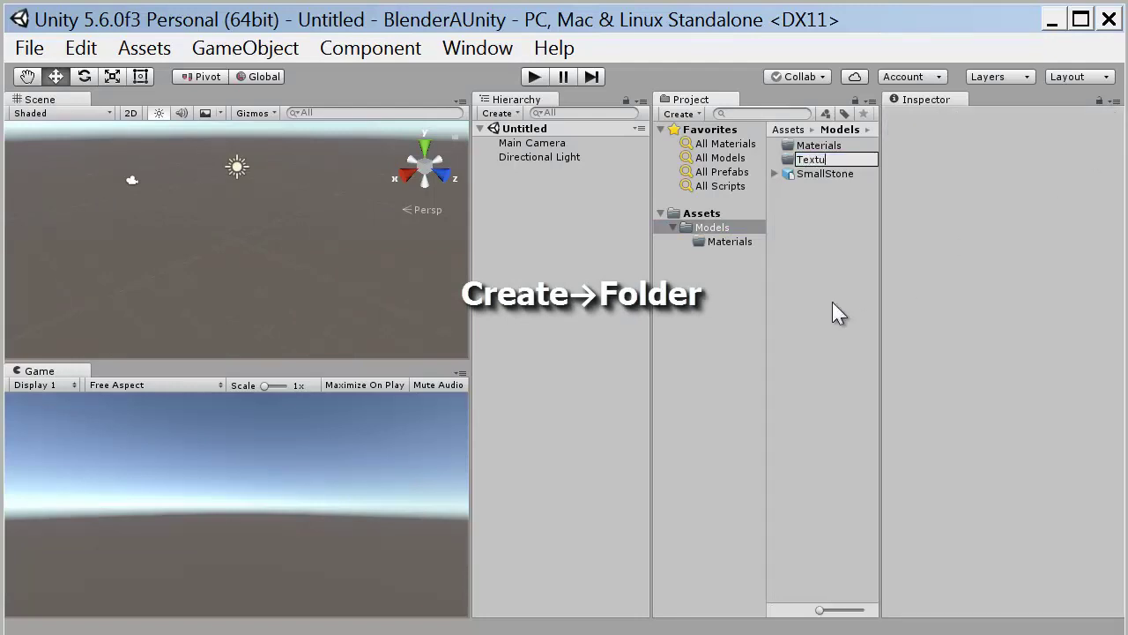
pyautogui.write('res')
pyautogui.press('Return')
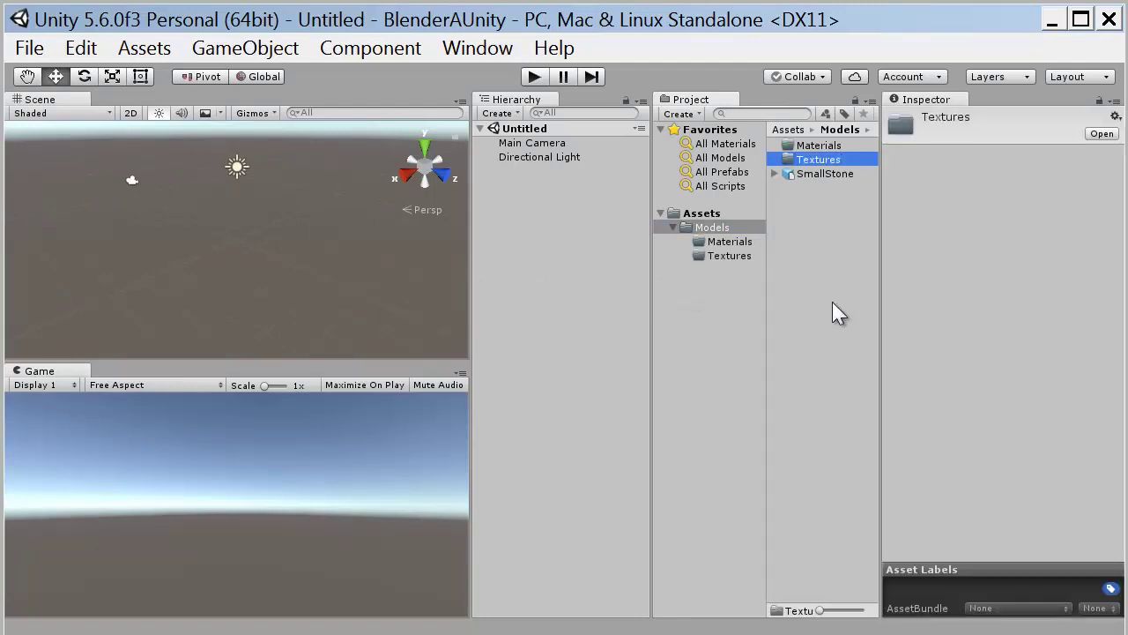
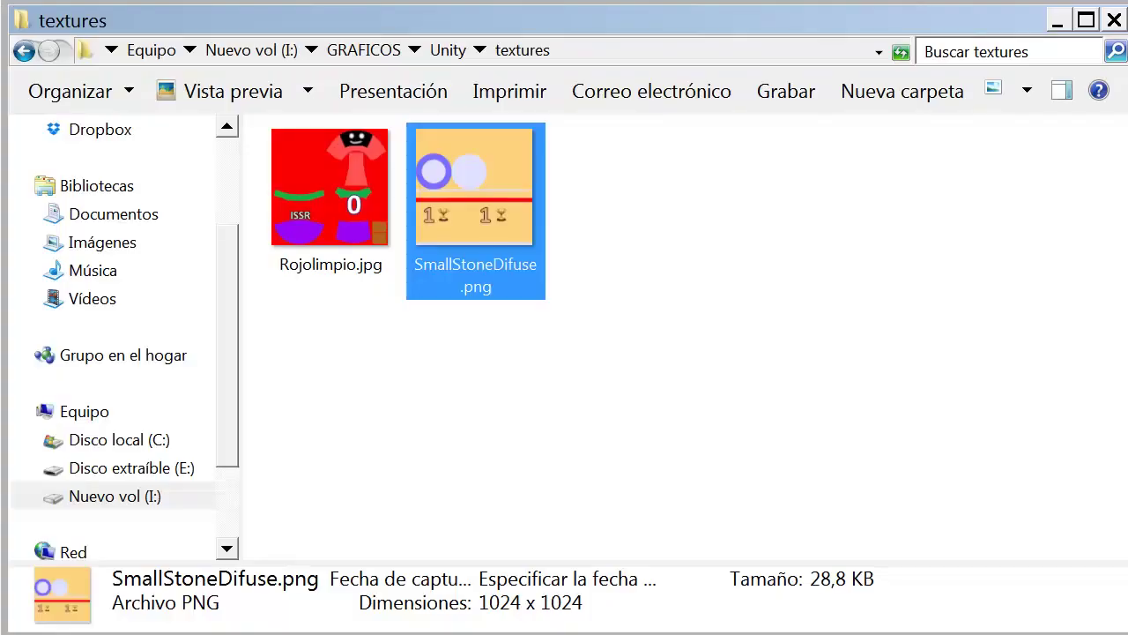
# Step: Import SmallStoneDifuse.png from Explorer into Assets/Models/Textures and view its import settings
pyautogui.moveTo(478, 211); pyautogui.dragTo(287, 632)
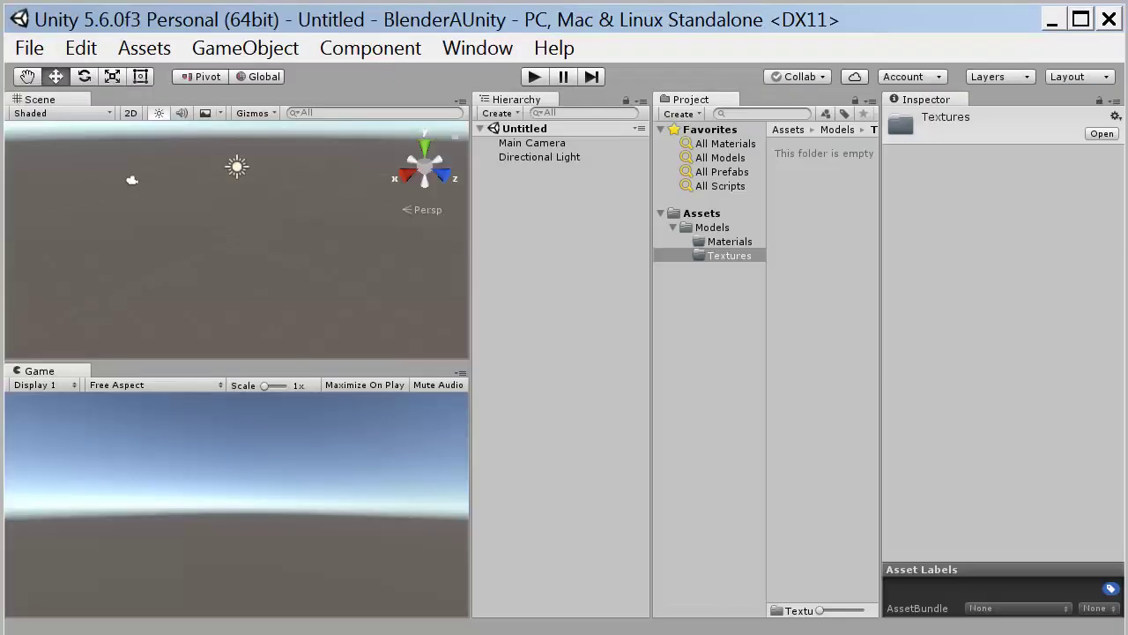
pyautogui.moveTo(287, 633)
pyautogui.mouseDown()
pyautogui.moveTo(675, 397)
pyautogui.moveTo(835, 172)
pyautogui.moveTo(828, 183)
pyautogui.mouseUp()
pyautogui.click(818, 147)
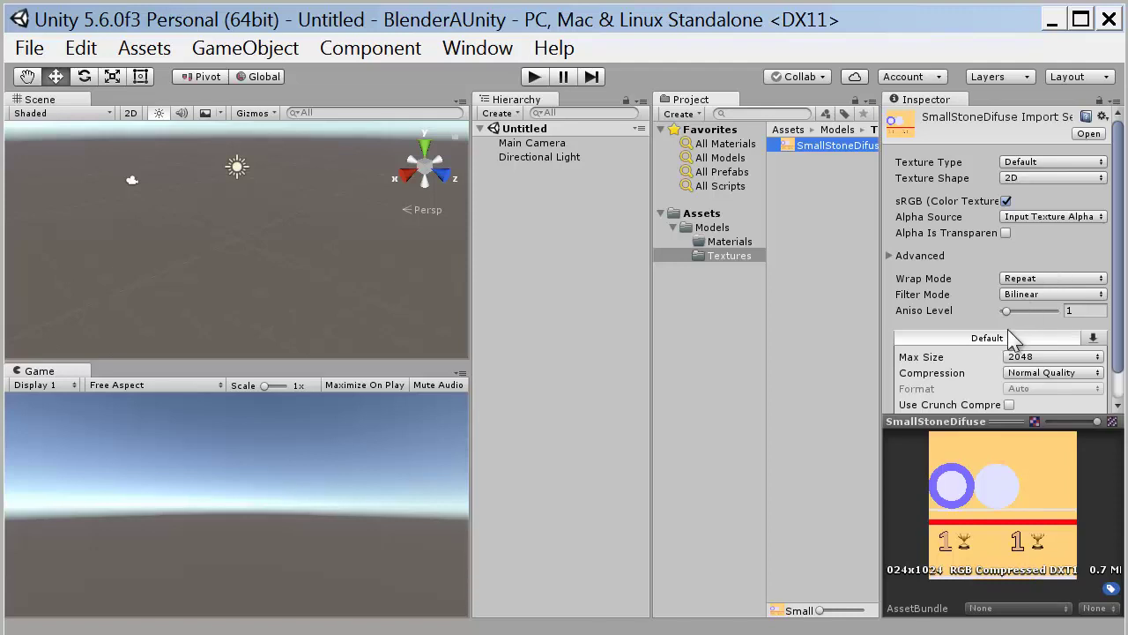
# Step: Create a Standard-shader material named SmallStone in the Assets/Models/Materials folder
pyautogui.click(736, 241)
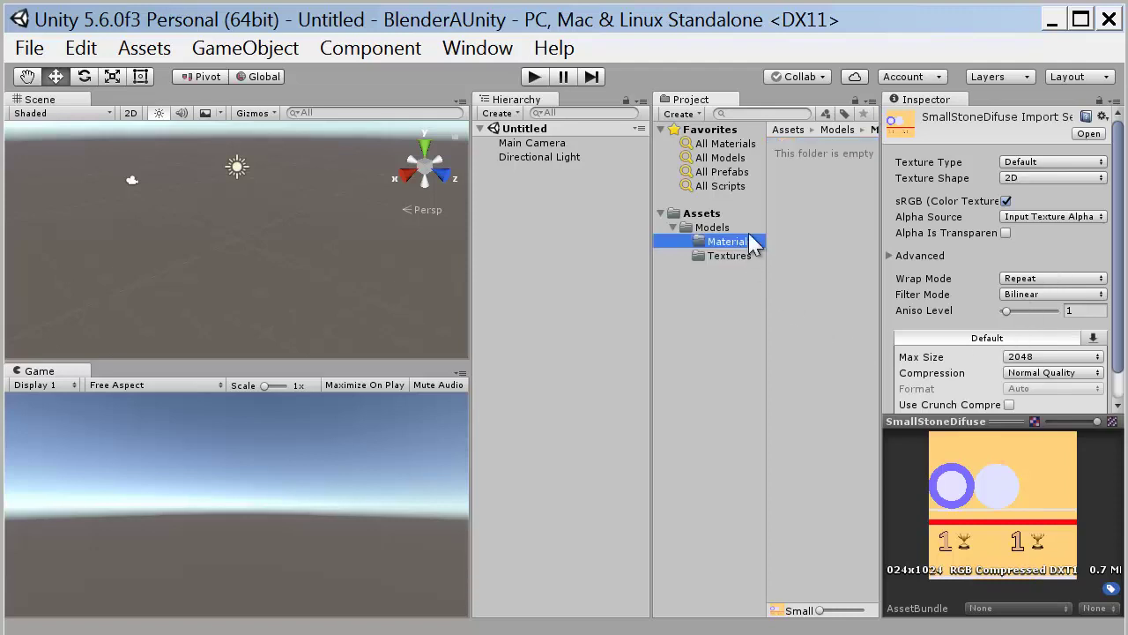
pyautogui.rightClick(785, 160)
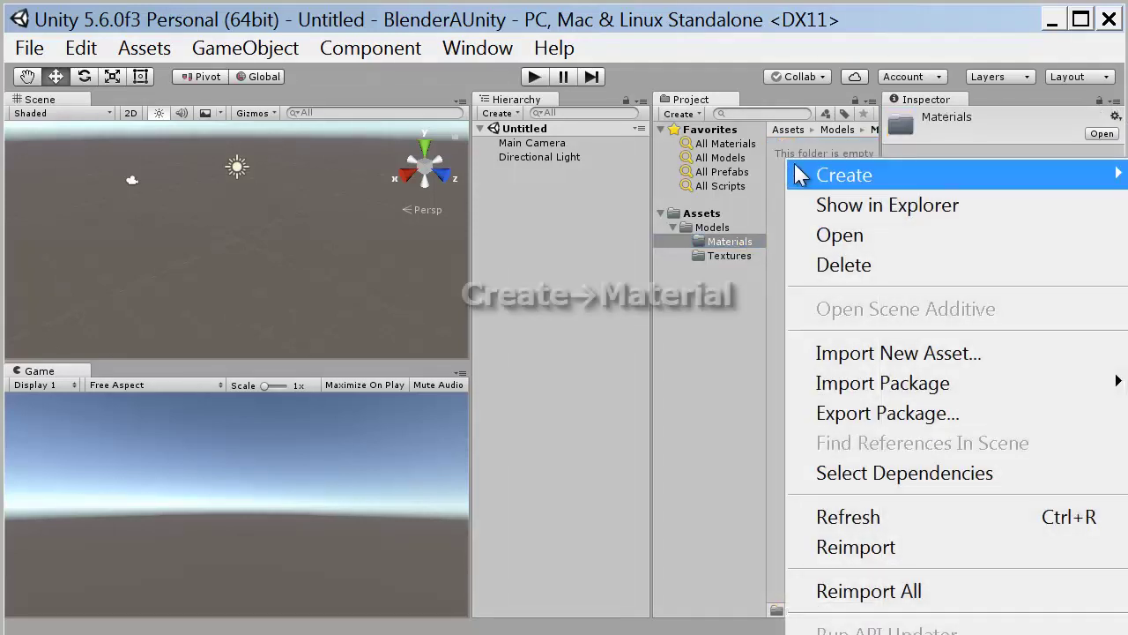
pyautogui.click(1108, 175)
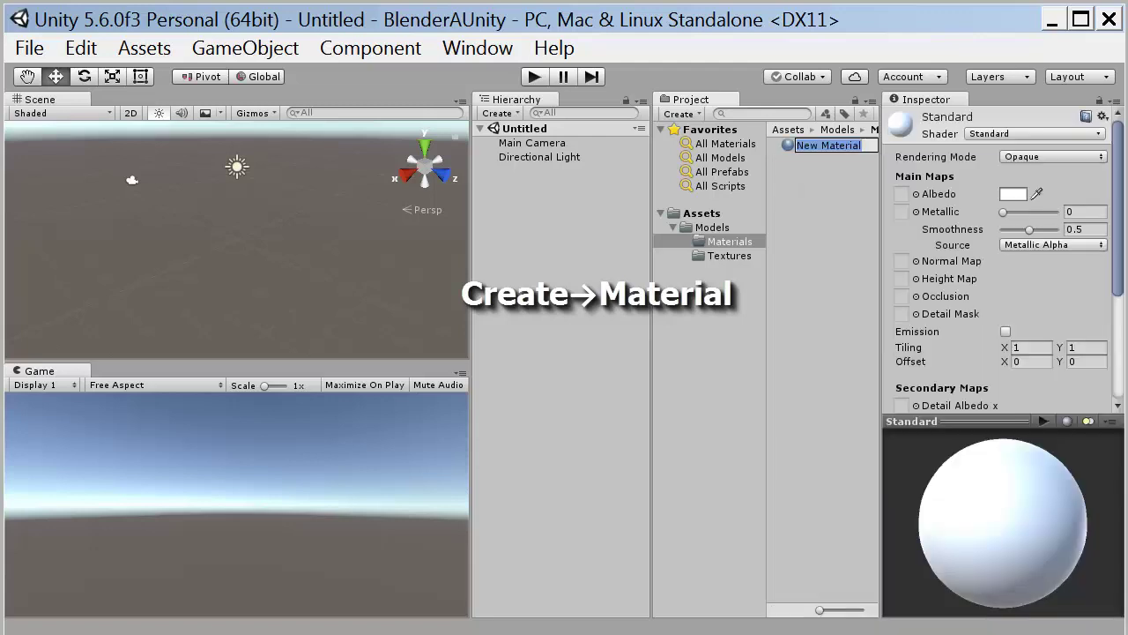
pyautogui.write('Smal')
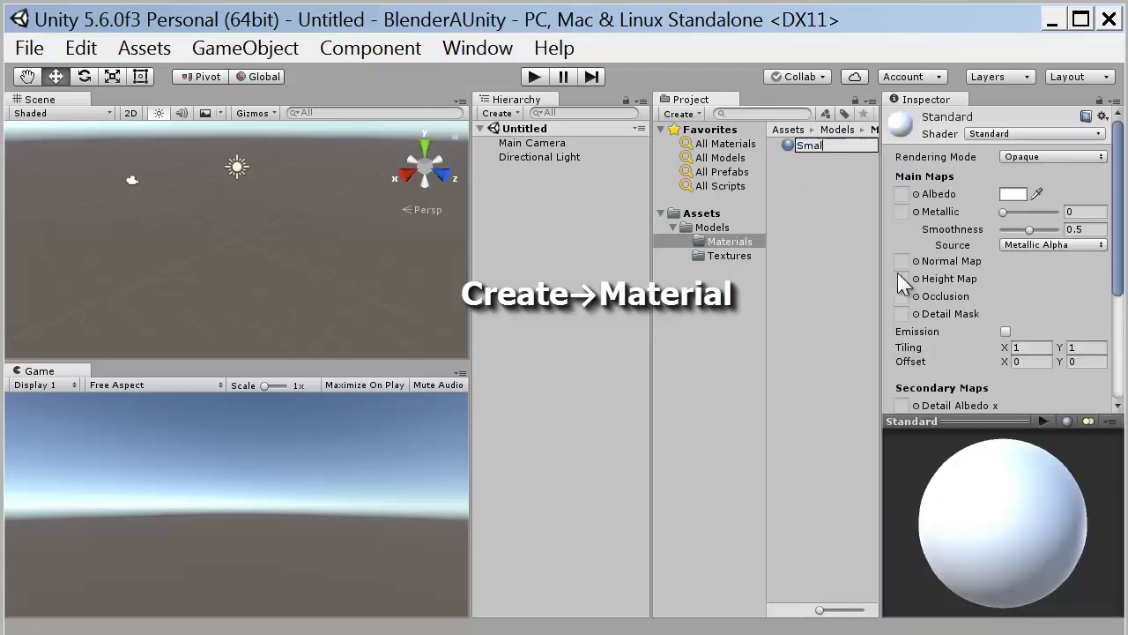
pyautogui.write('lStone')
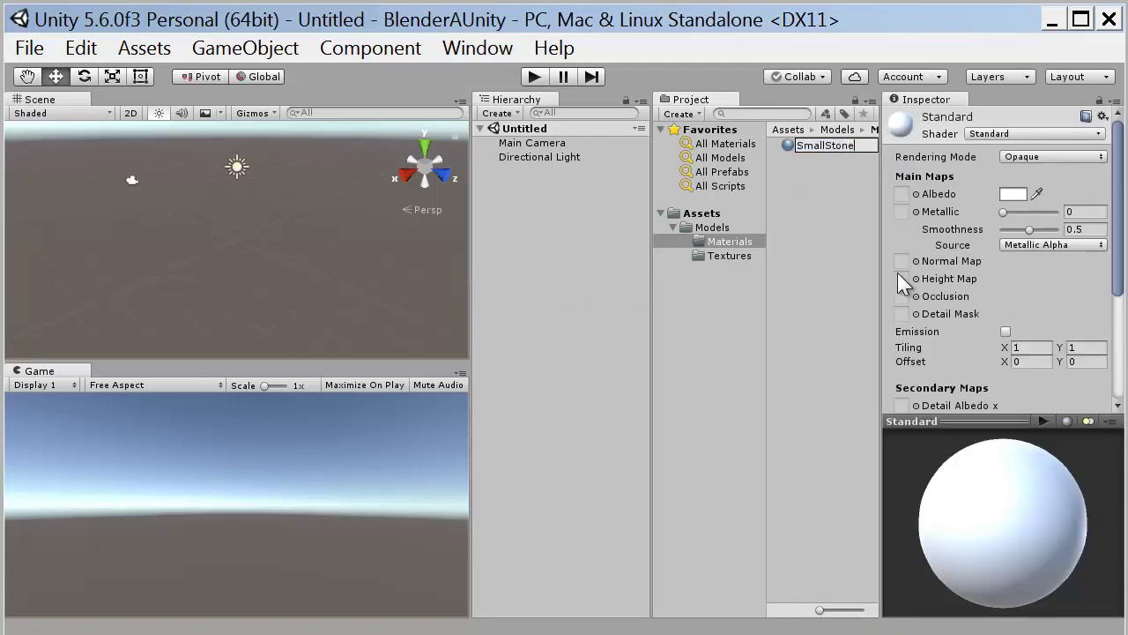
pyautogui.press('Return')
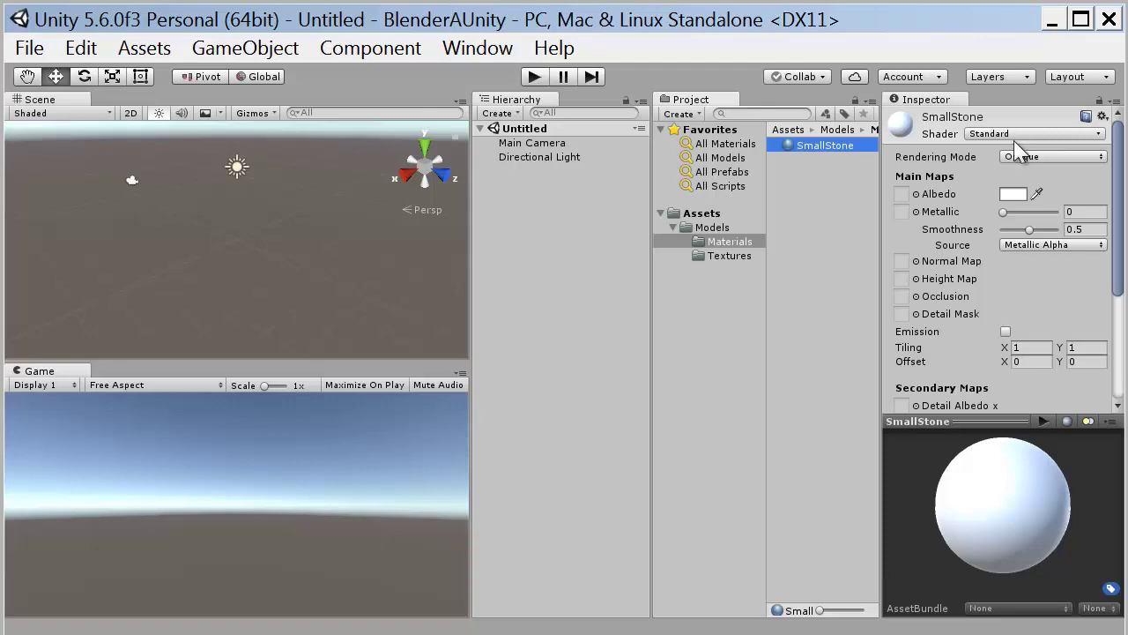
# Step: Assign the SmallStoneDifuse texture to the SmallStone material's Albedo slot
pyautogui.click(916, 193)
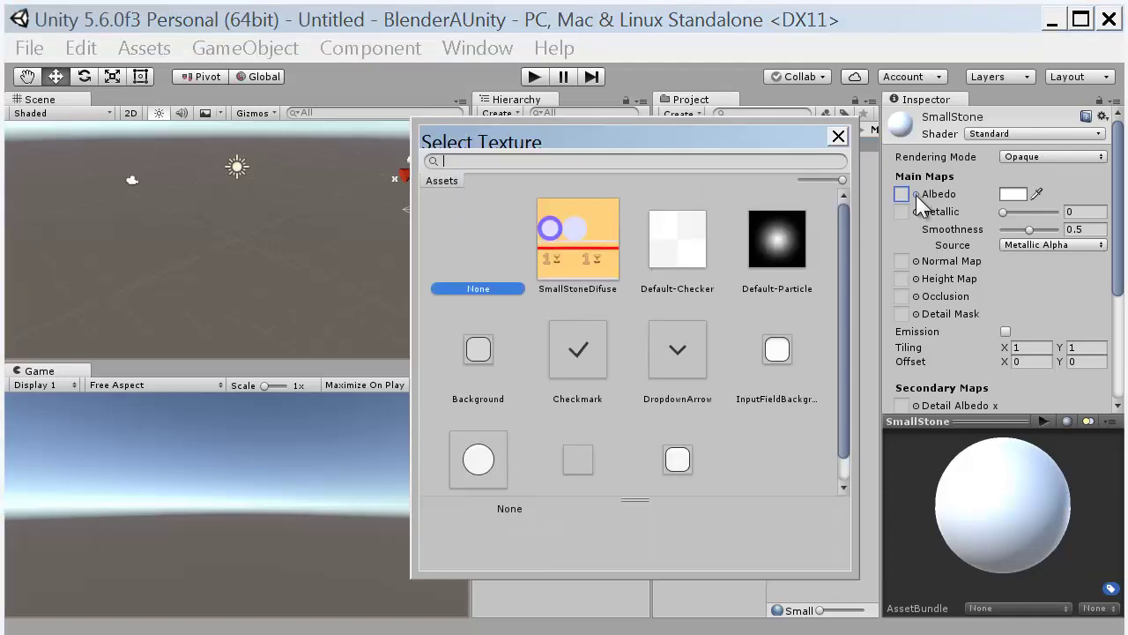
pyautogui.click(581, 246)
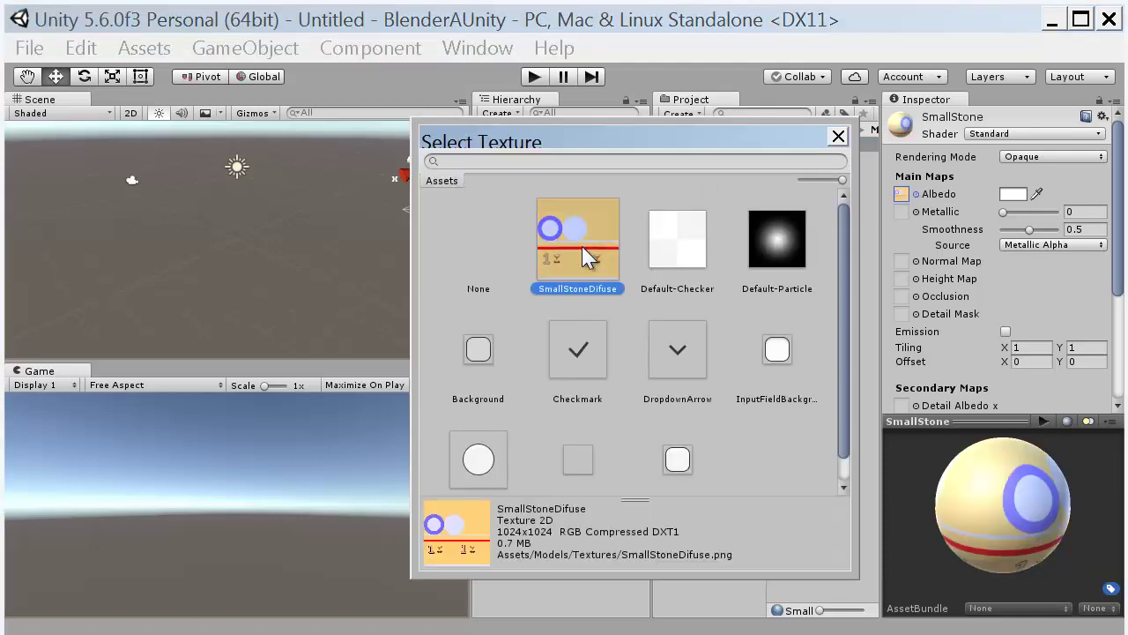
pyautogui.doubleClick(581, 247)
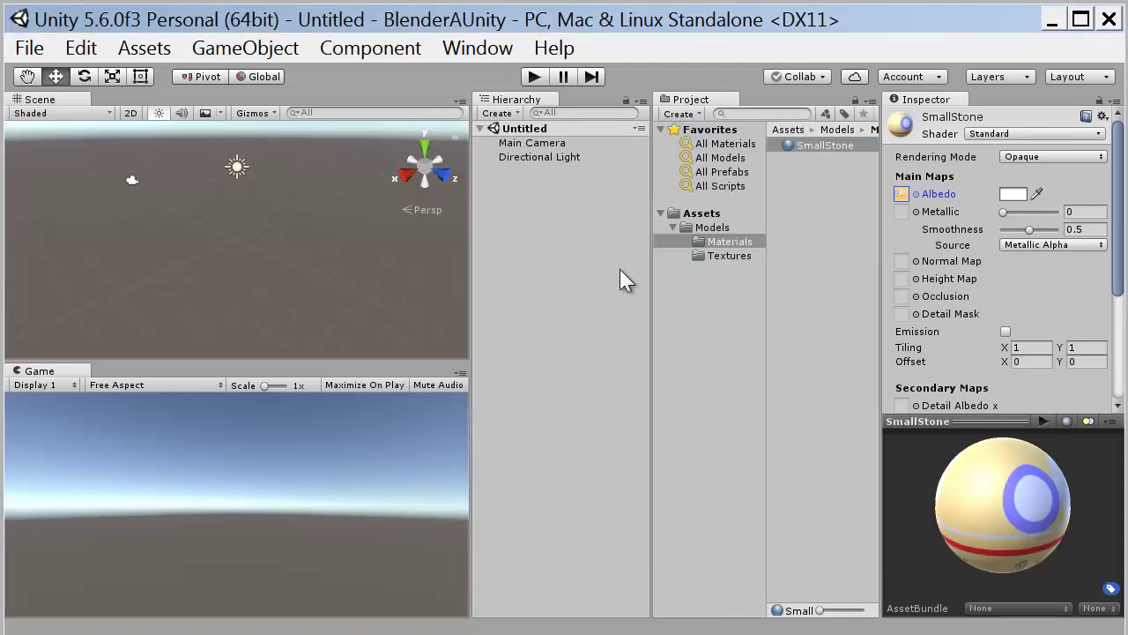
# Step: Place the SmallStone model from the Models folder into the scene
pyautogui.click(716, 228)
pyautogui.click(826, 172)
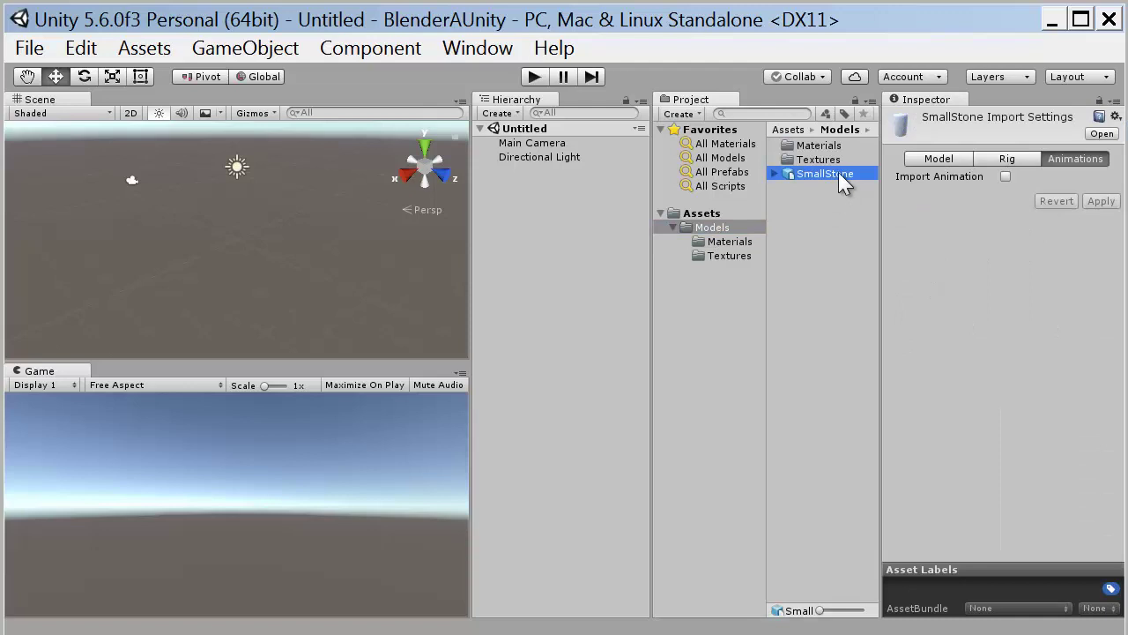
pyautogui.moveTo(838, 172); pyautogui.dragTo(238, 238)
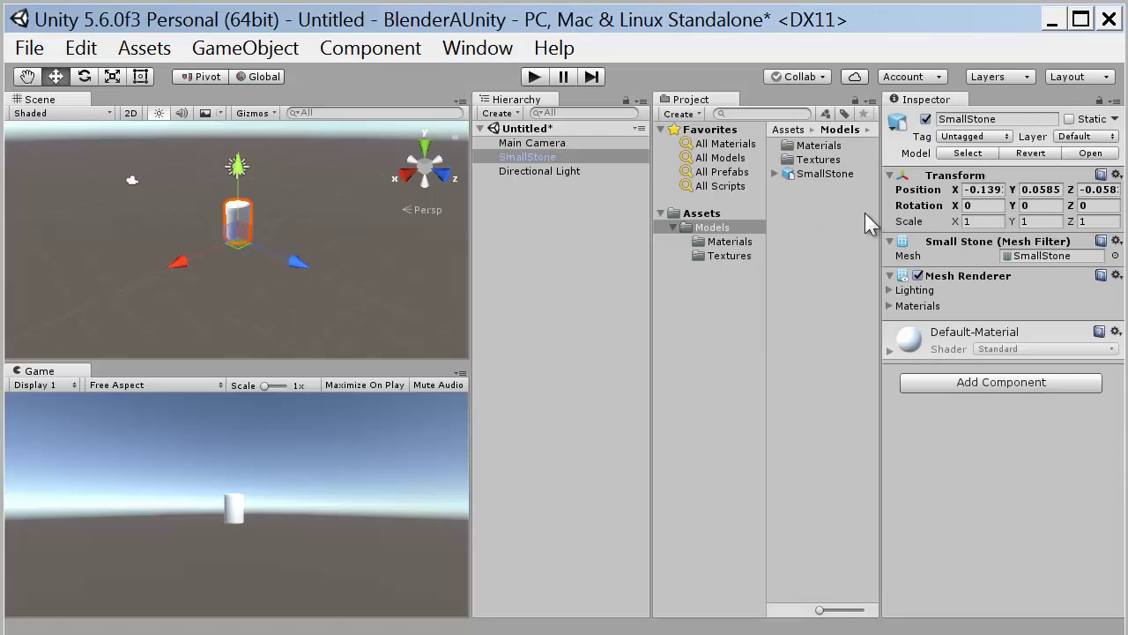
# Step: Apply the SmallStone material to the SmallStone object in the scene so it shows the texture
pyautogui.doubleClick(817, 145)
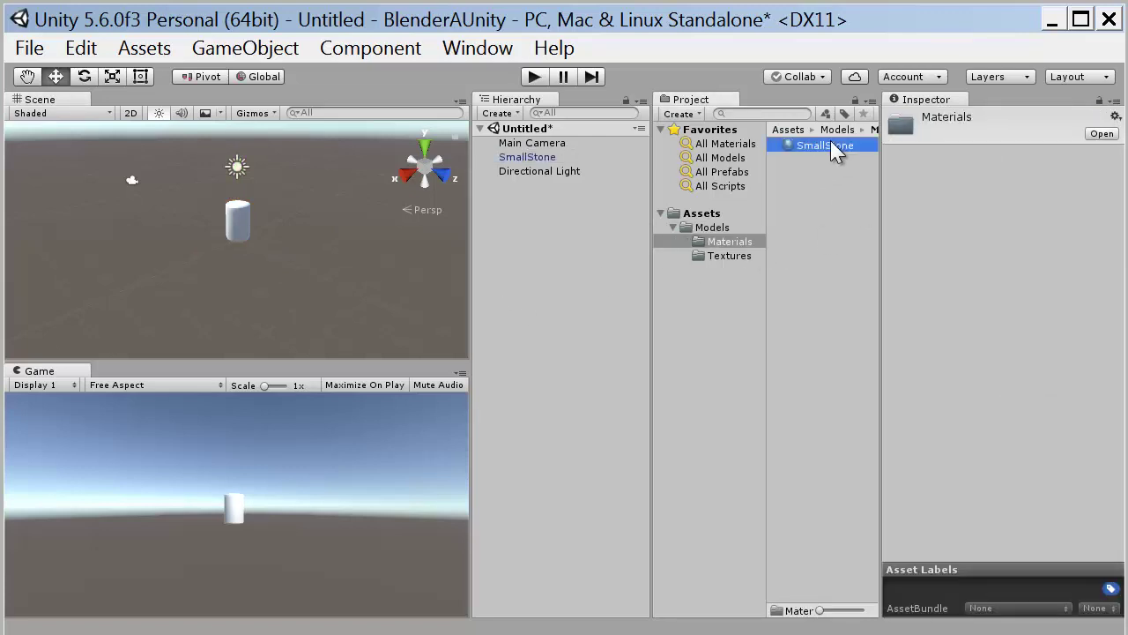
pyautogui.moveTo(828, 145)
pyautogui.mouseDown()
pyautogui.moveTo(420, 225)
pyautogui.moveTo(232, 227)
pyautogui.mouseUp()
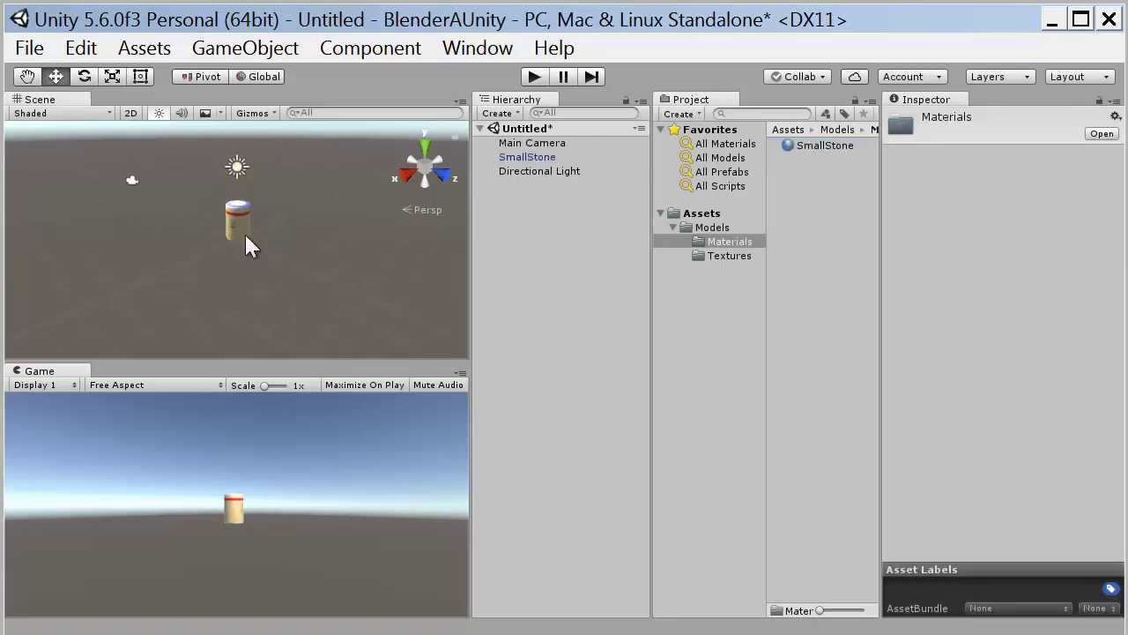
pyautogui.scroll(1, 244, 232)
pyautogui.scroll(2, 244, 232)
pyautogui.click(247, 198)
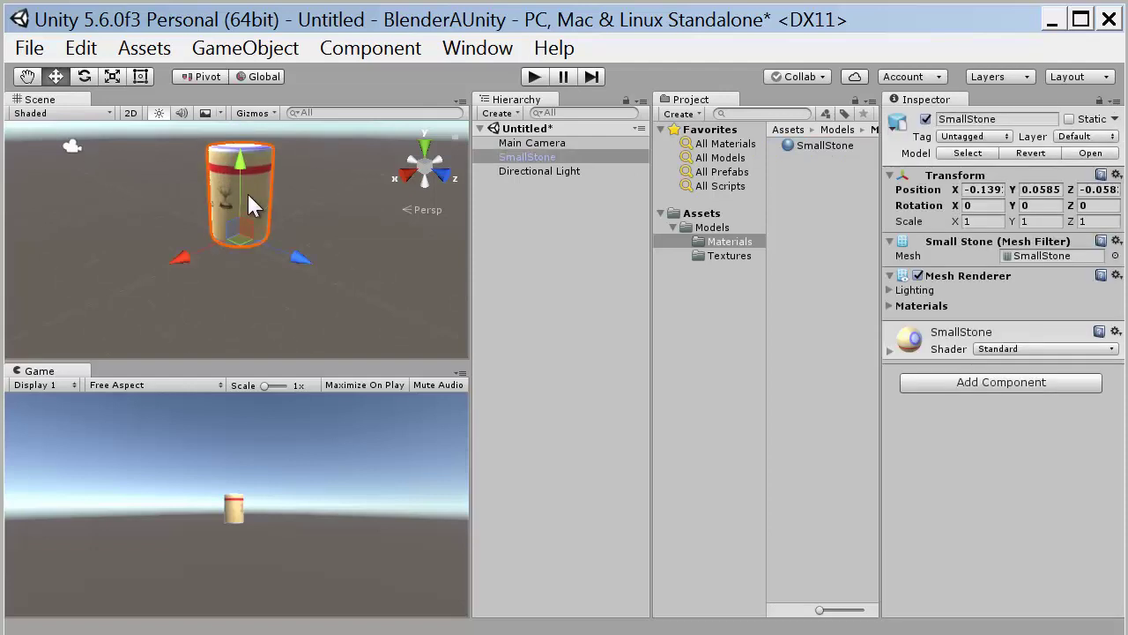
pyautogui.scroll(2, 365, 265)
pyautogui.scroll(1, 335, 273)
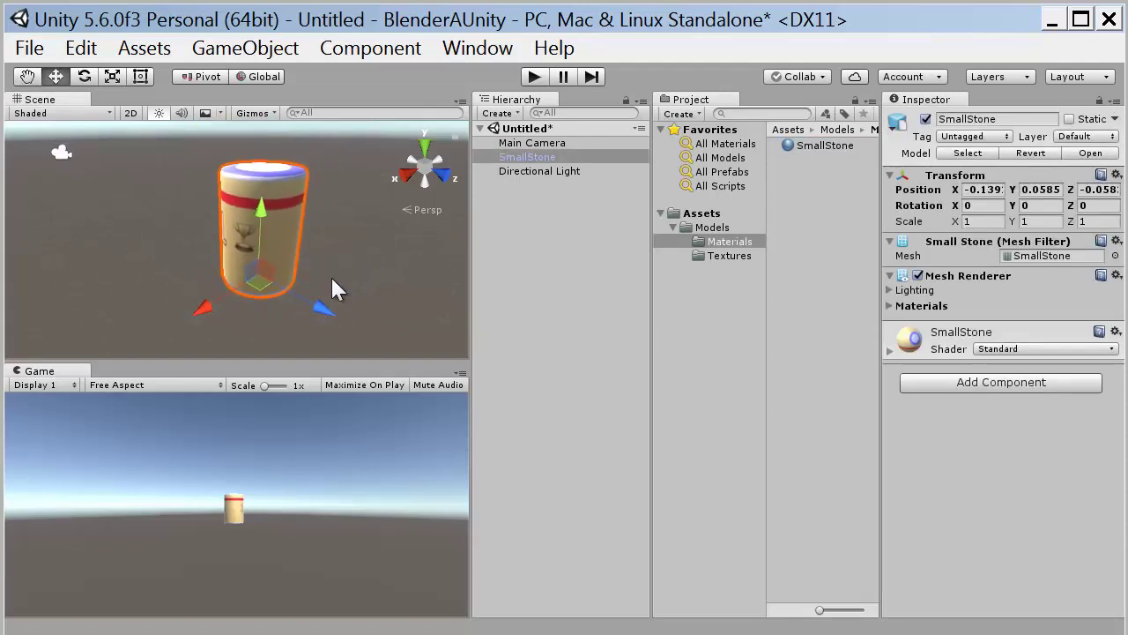
# Step: Set the SmallStone object's position to X 0, Y 0, Z 0 and orbit to check it
pyautogui.click(994, 192)
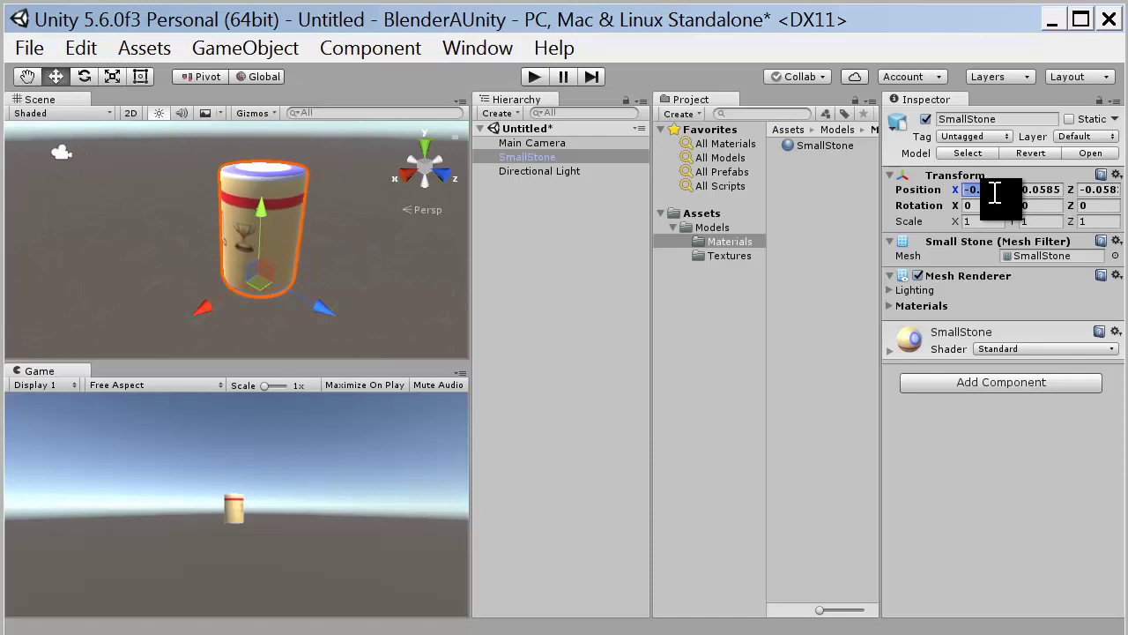
pyautogui.write('0')
pyautogui.click(1035, 189)
pyautogui.write('0')
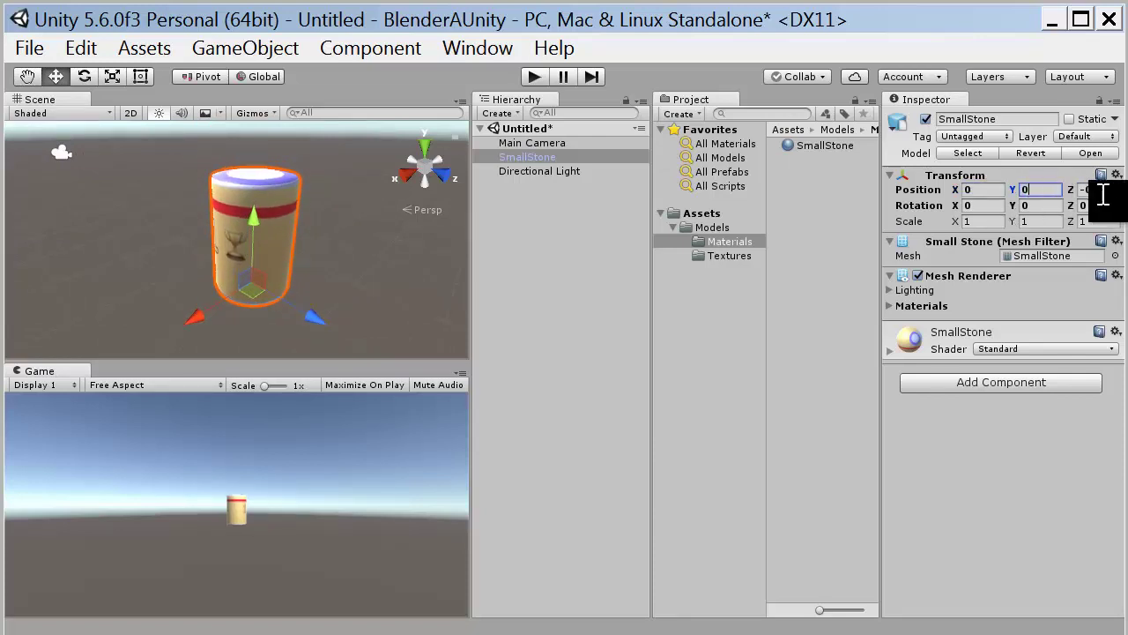
pyautogui.click(1100, 191)
pyautogui.write('0')
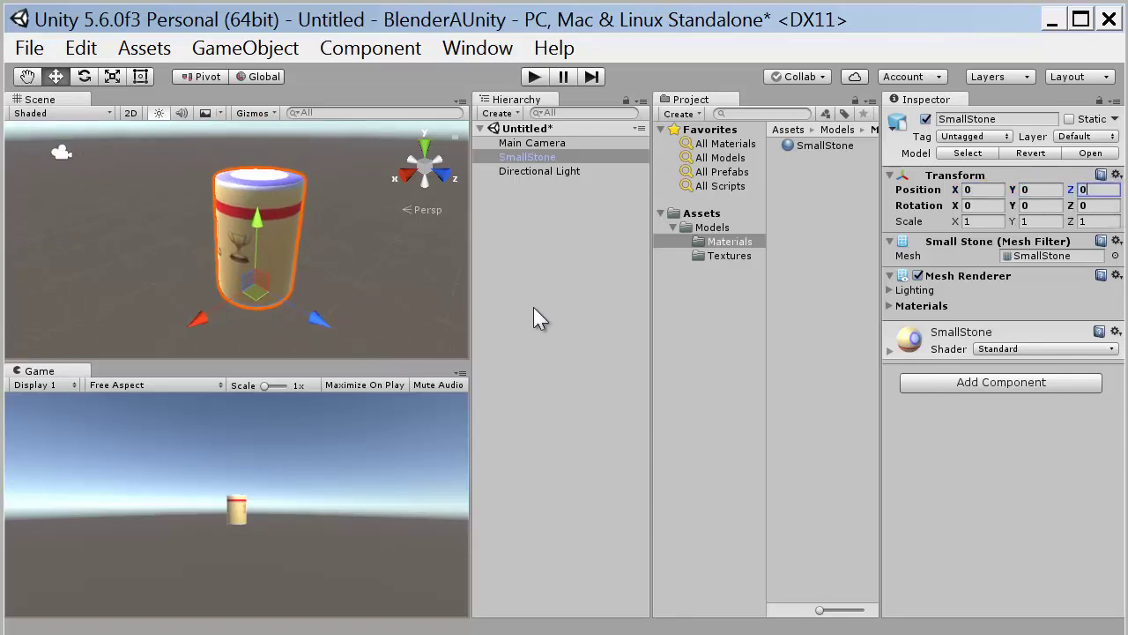
pyautogui.keyDown('alt'); pyautogui.moveTo(310, 247); pyautogui.dragTo(341, 241); pyautogui.keyUp('alt')
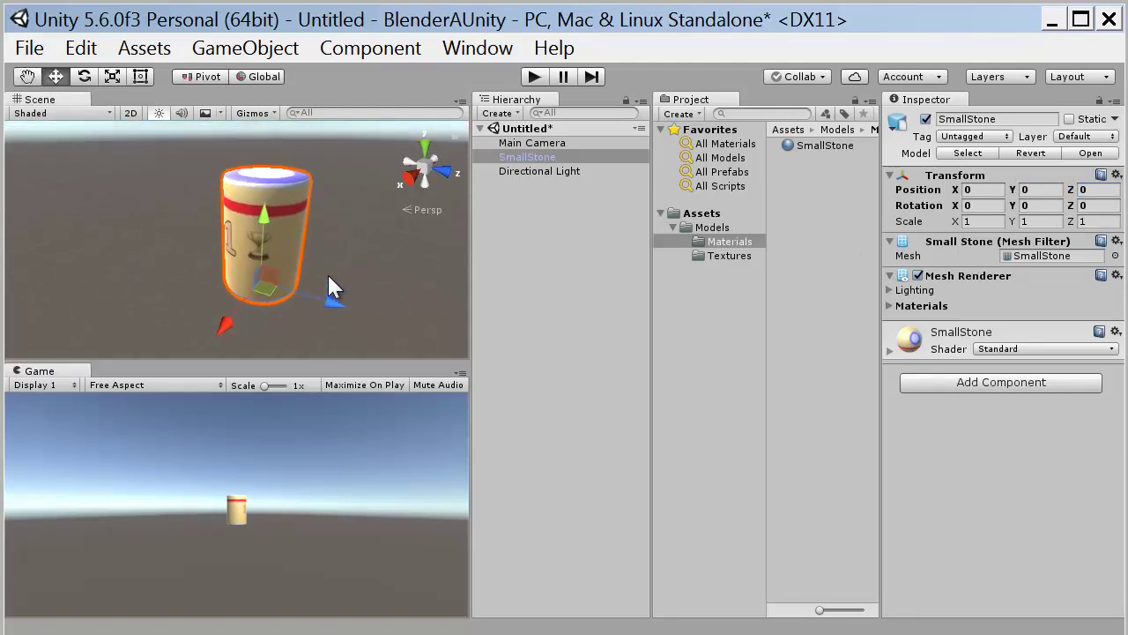
pyautogui.click(705, 213)
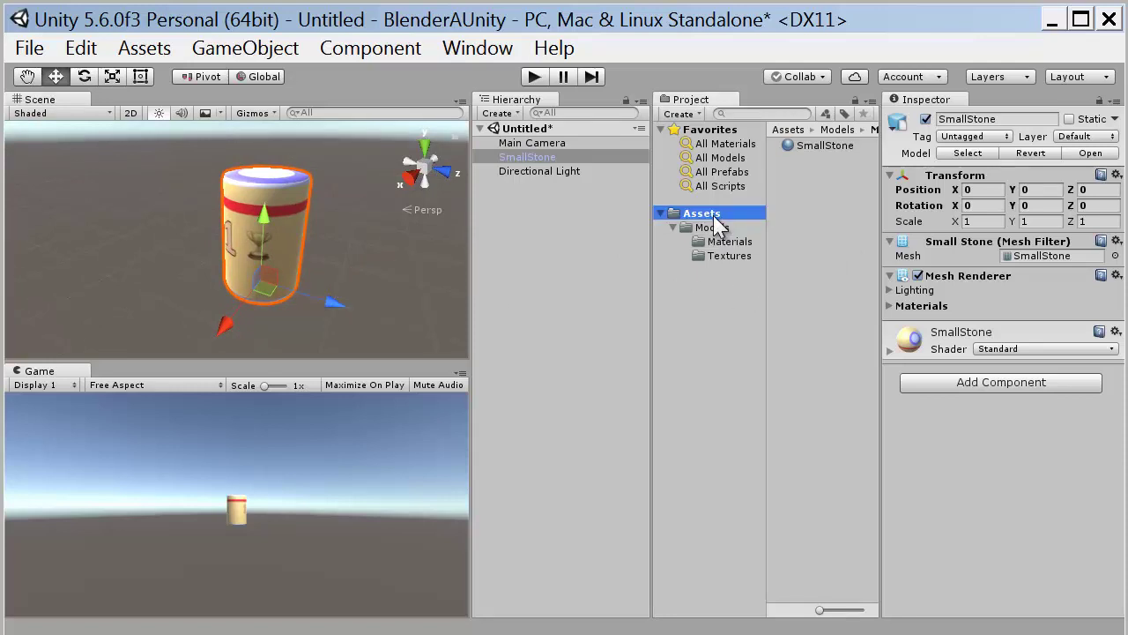
# Step: Create an empty Prefabs folder directly under Assets and open it
pyautogui.rightClick(790, 159)
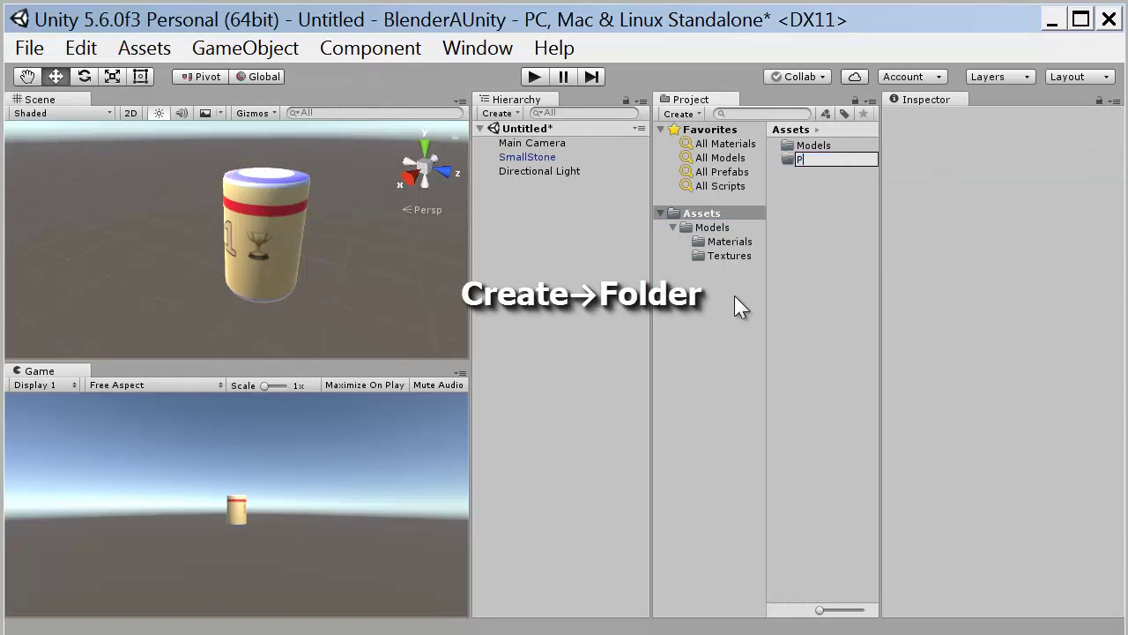
pyautogui.write('Prefabs')
pyautogui.press('Return')
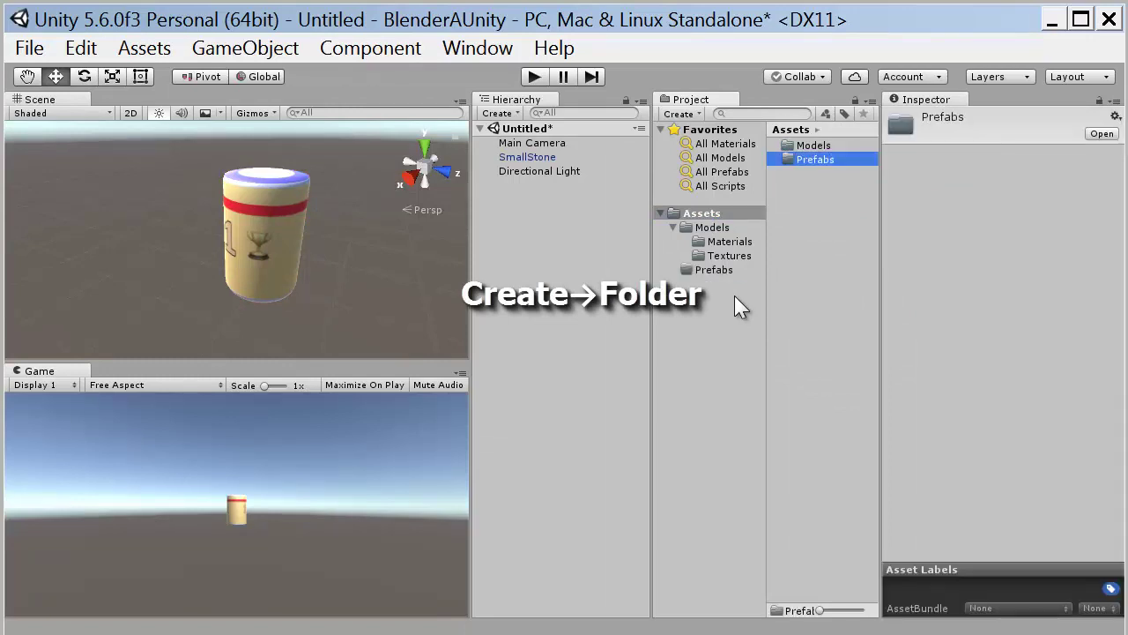
pyautogui.doubleClick(823, 158)
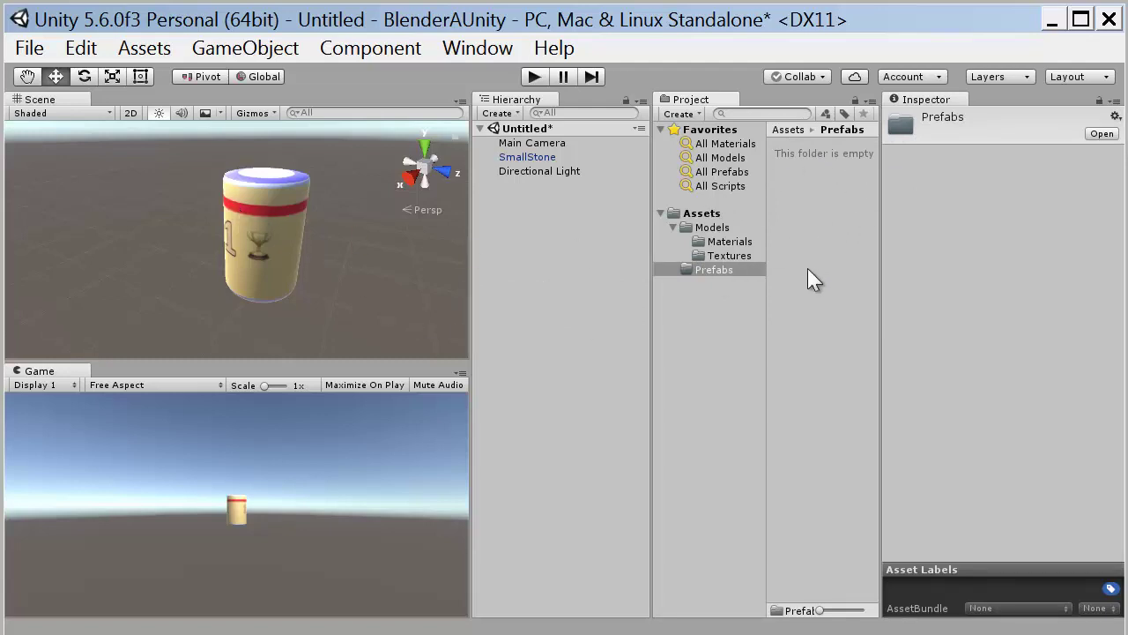
pyautogui.click(270, 228)
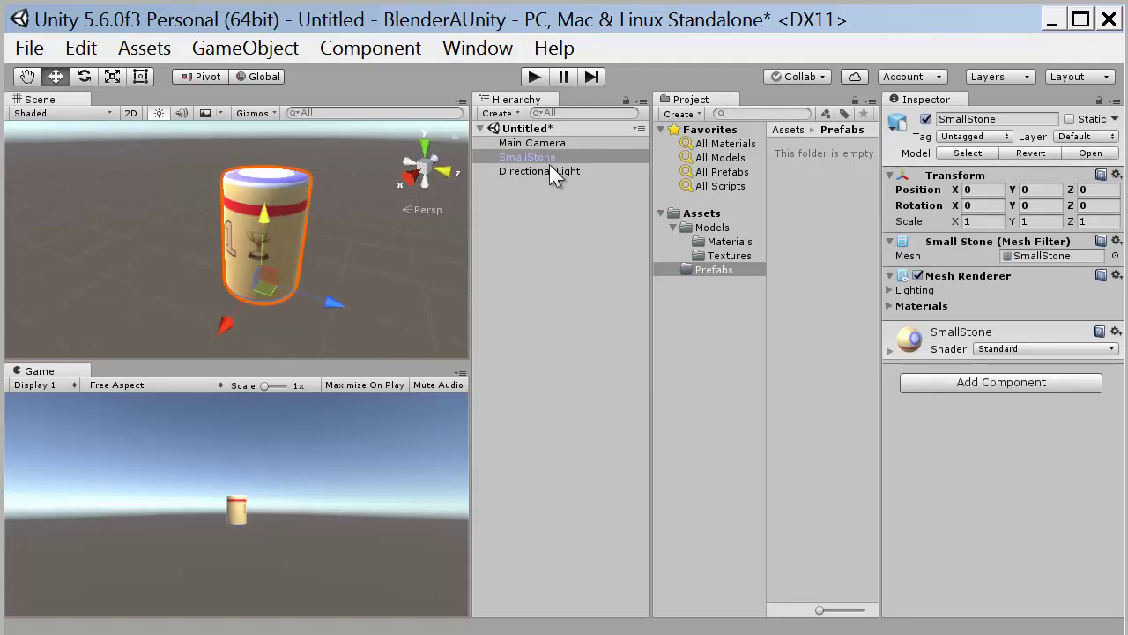
# Step: Save the SmallStone scene object as a prefab in the Prefabs folder
pyautogui.moveTo(525, 156); pyautogui.dragTo(812, 196)
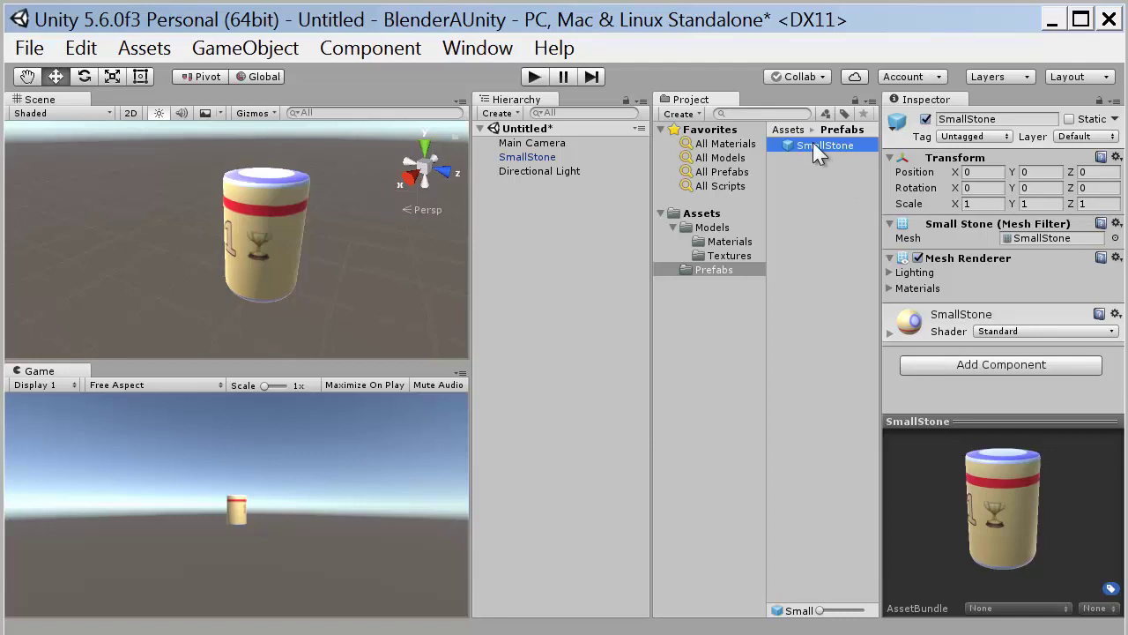
pyautogui.click(823, 207)
pyautogui.click(819, 145)
# Step: Add a second SmallStone prefab instance at Y 0 and Z -5.21
pyautogui.moveTo(833, 145); pyautogui.dragTo(114, 232)
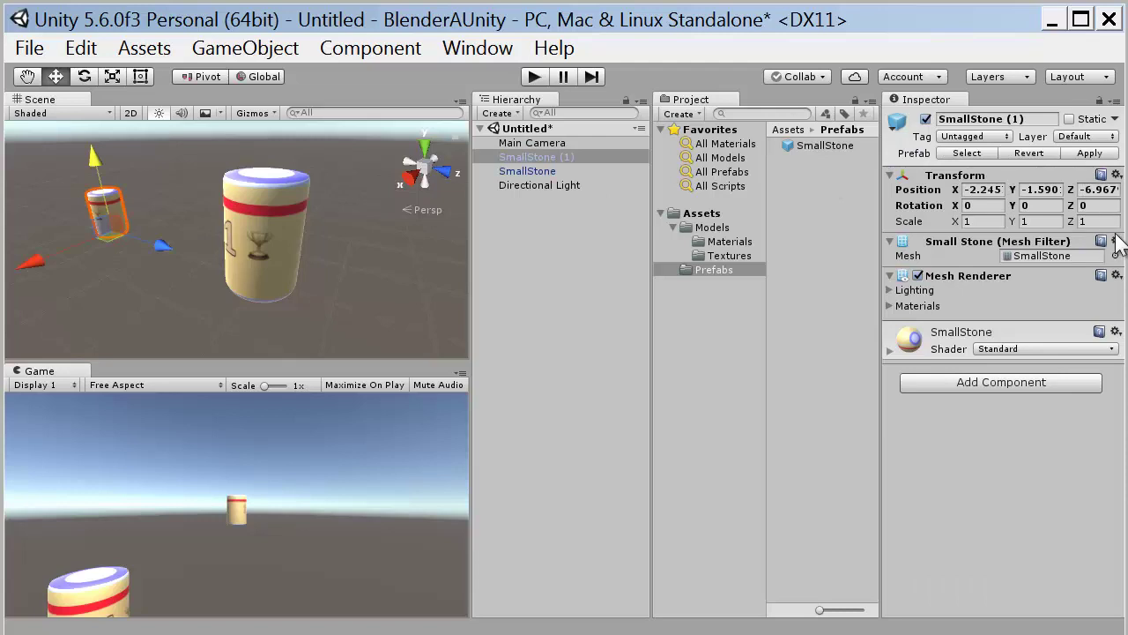
pyautogui.click(1044, 192)
pyautogui.write('0')
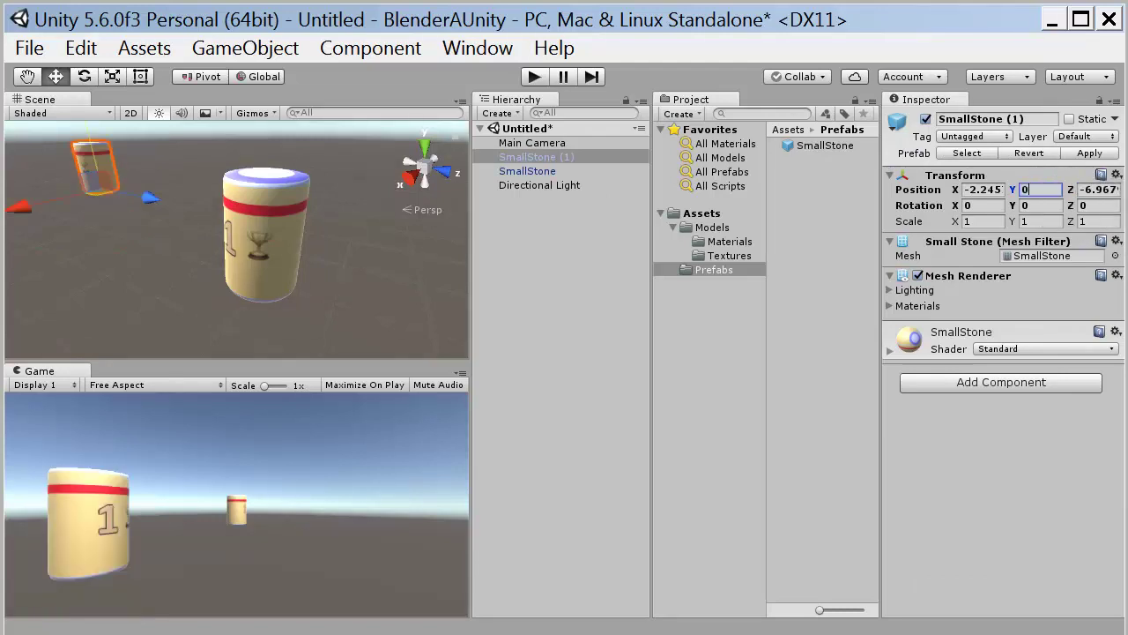
pyautogui.moveTo(151, 198); pyautogui.dragTo(188, 206)
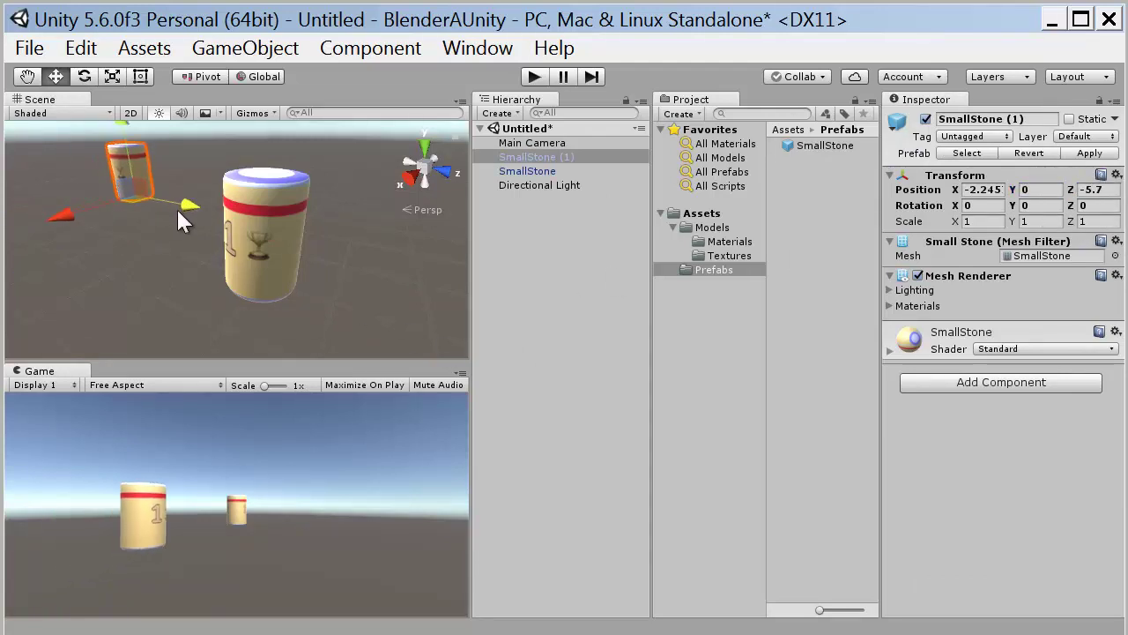
pyautogui.click(705, 216)
# Step: Create a Scenes folder under Assets alongside Models and Prefabs
pyautogui.rightClick(785, 198)
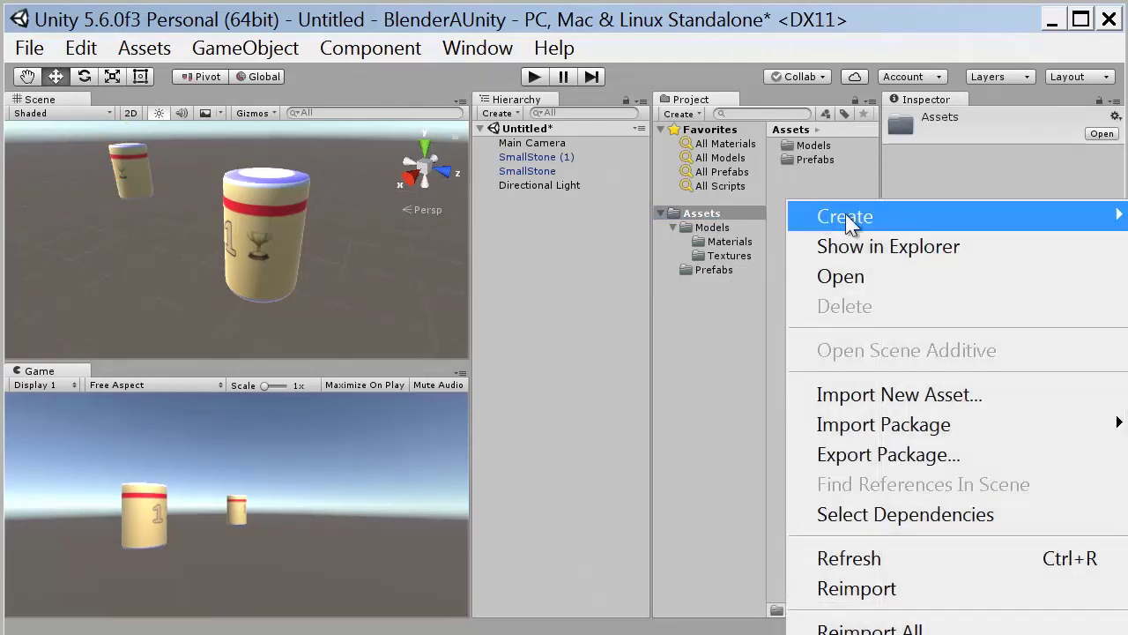
pyautogui.click(1127, 216)
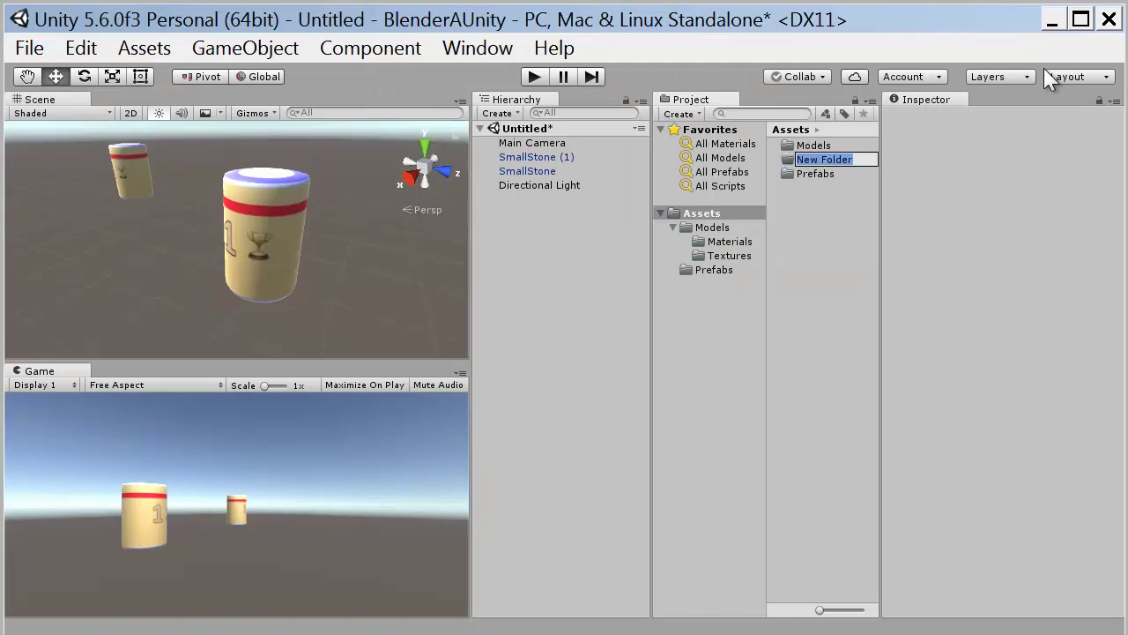
pyautogui.write('S')
pyautogui.write('cenes')
pyautogui.press('Return')
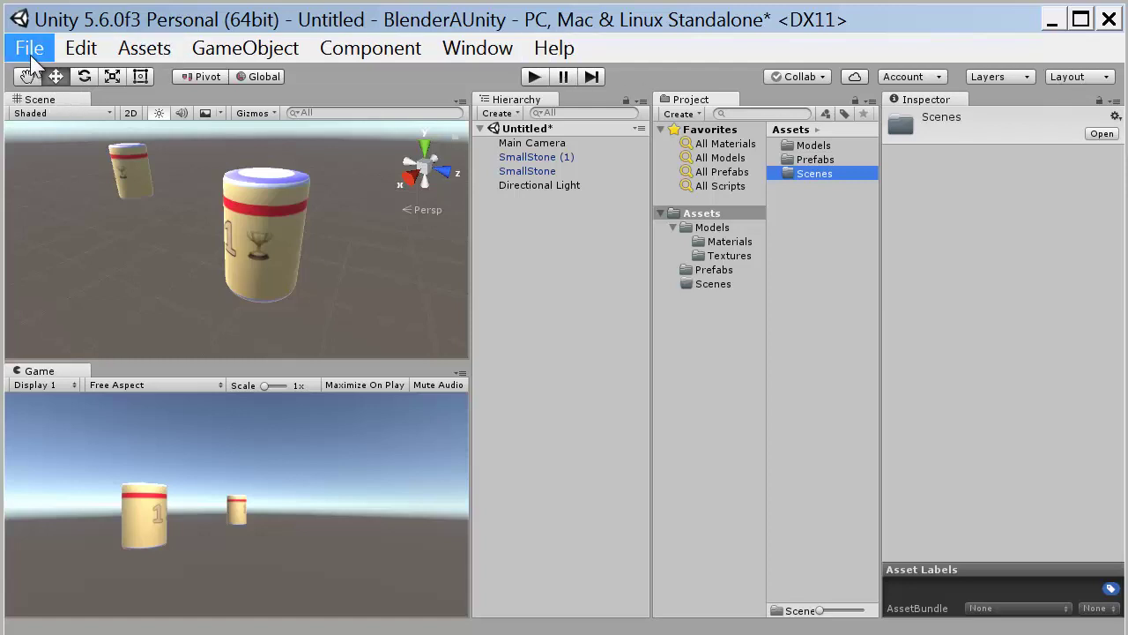
pyautogui.click(30, 53)
# Step: Save the scene as BlenderAUnity in Assets/Scenes, then save the project
pyautogui.click(103, 184)
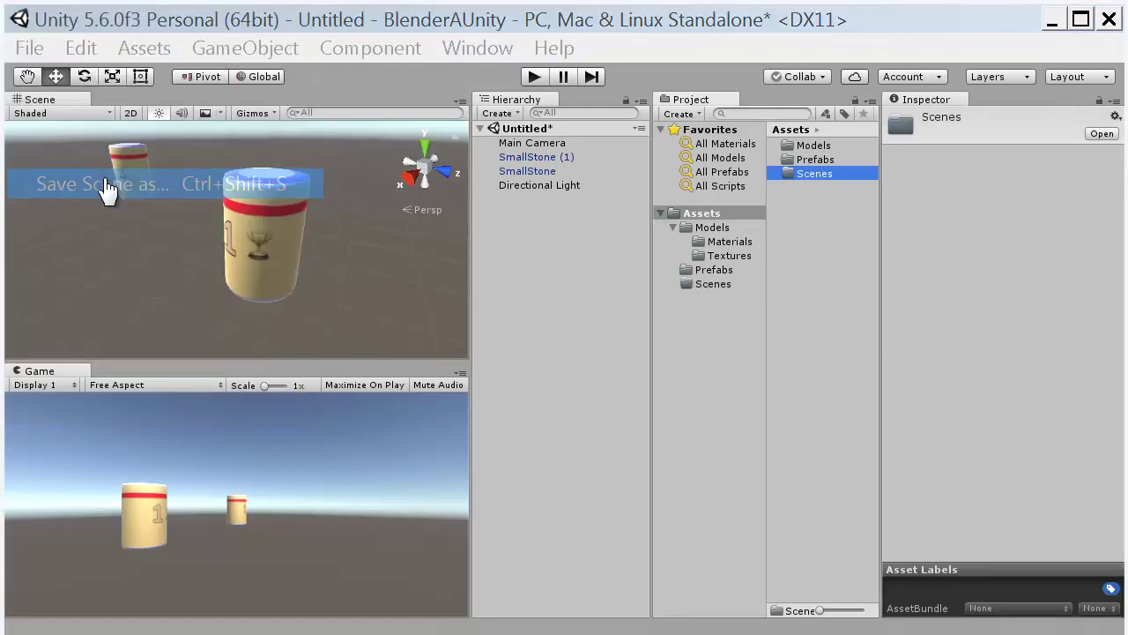
pyautogui.doubleClick(312, 261)
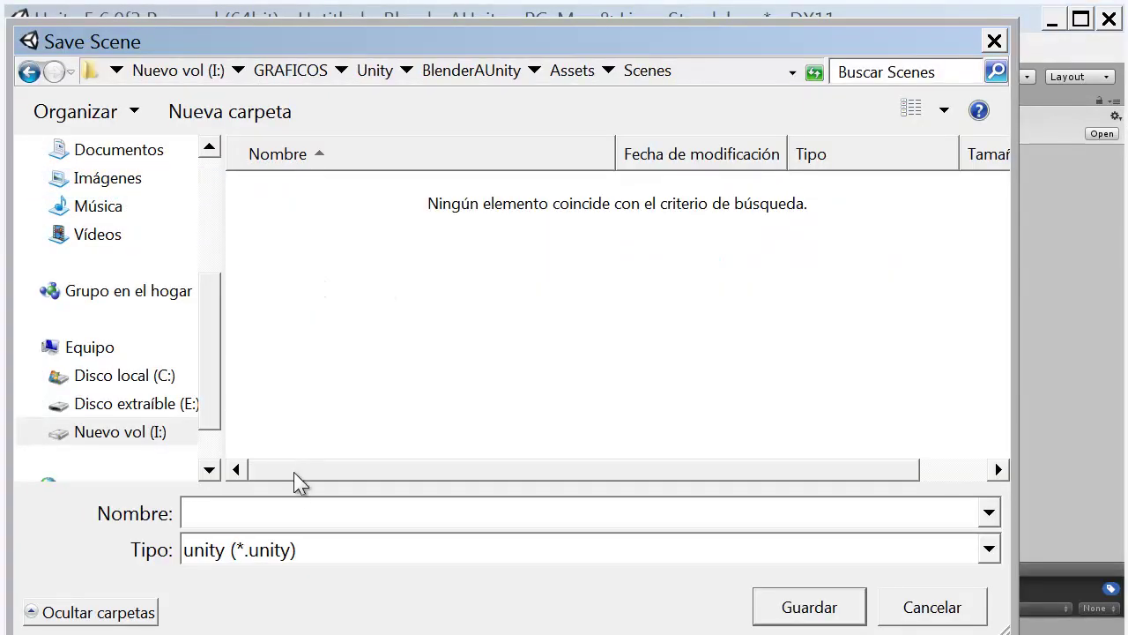
pyautogui.click(284, 522)
pyautogui.write('Ble')
pyautogui.write('nderA')
pyautogui.write('Unity')
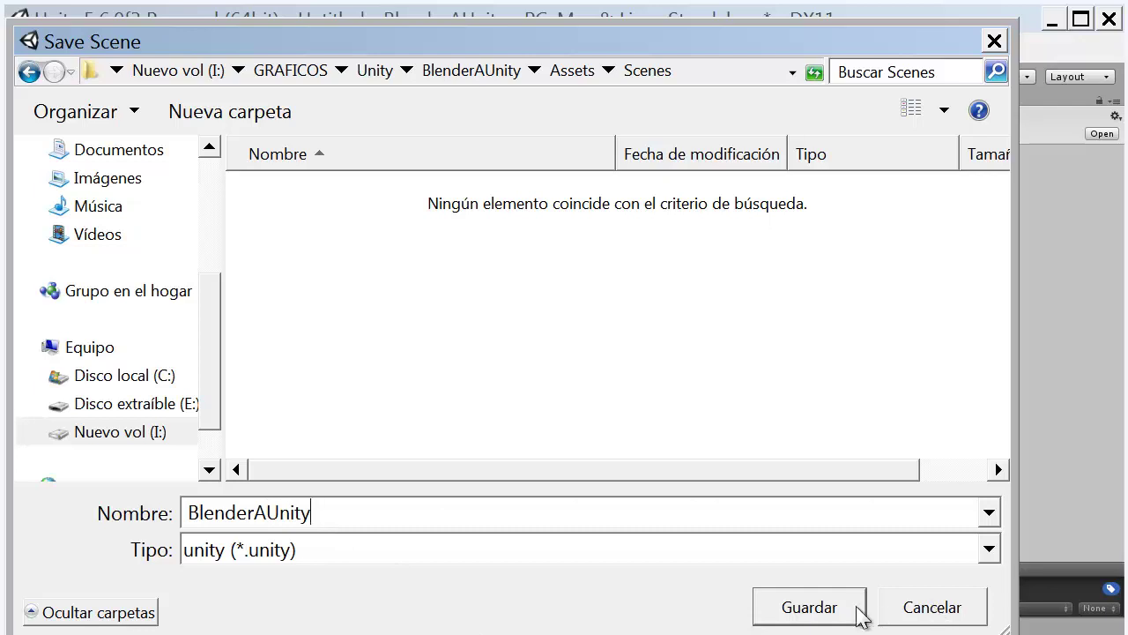
pyautogui.click(856, 609)
pyautogui.click(30, 49)
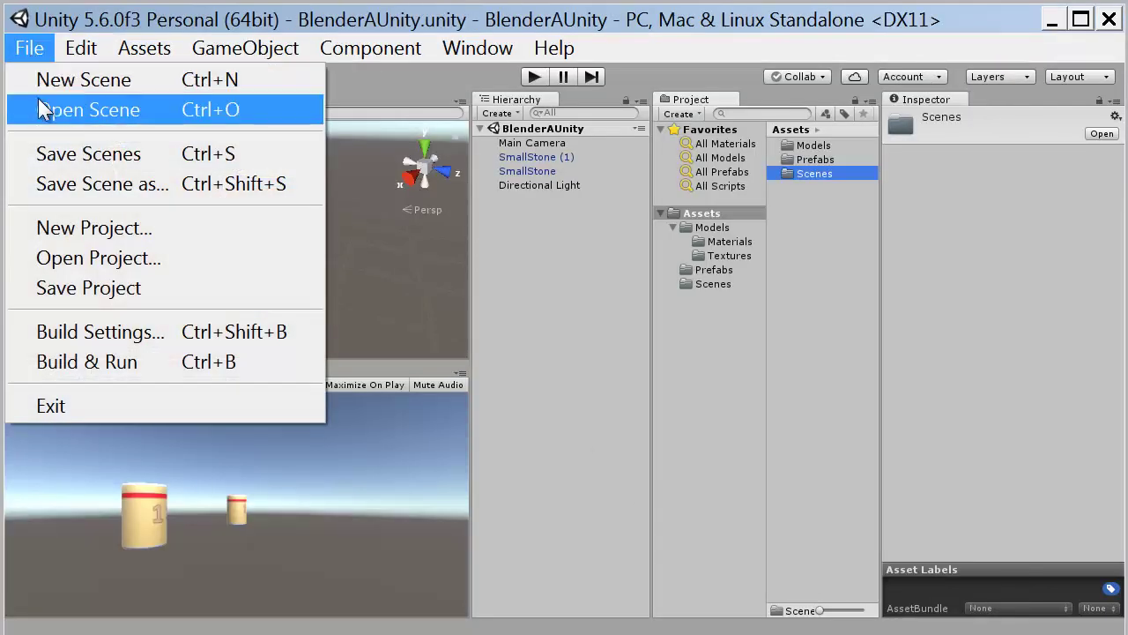
pyautogui.click(80, 287)
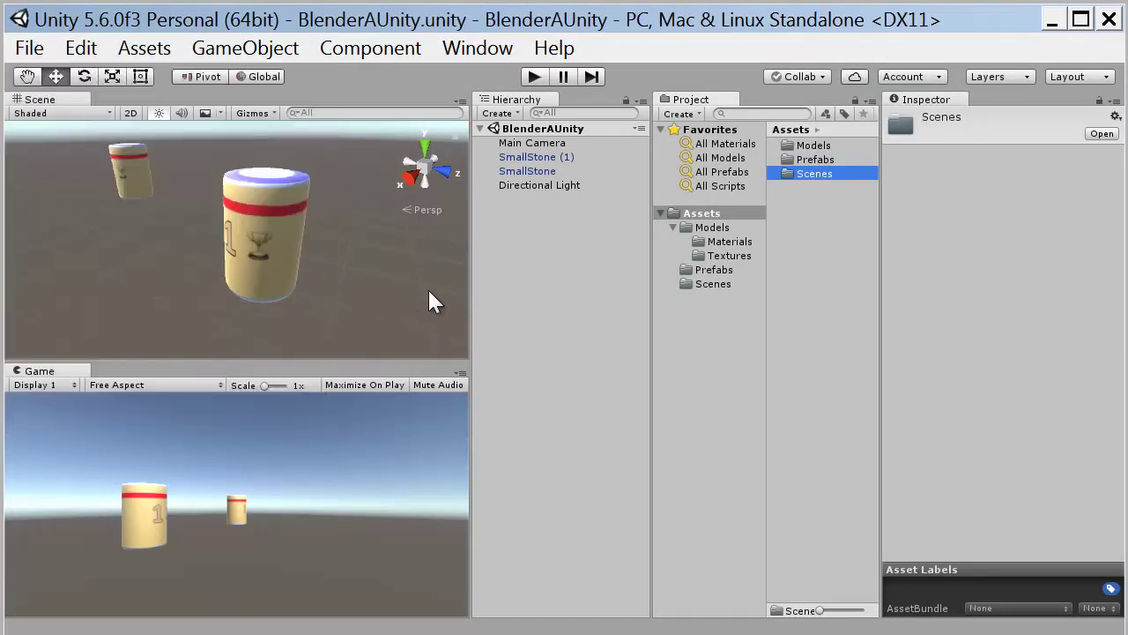